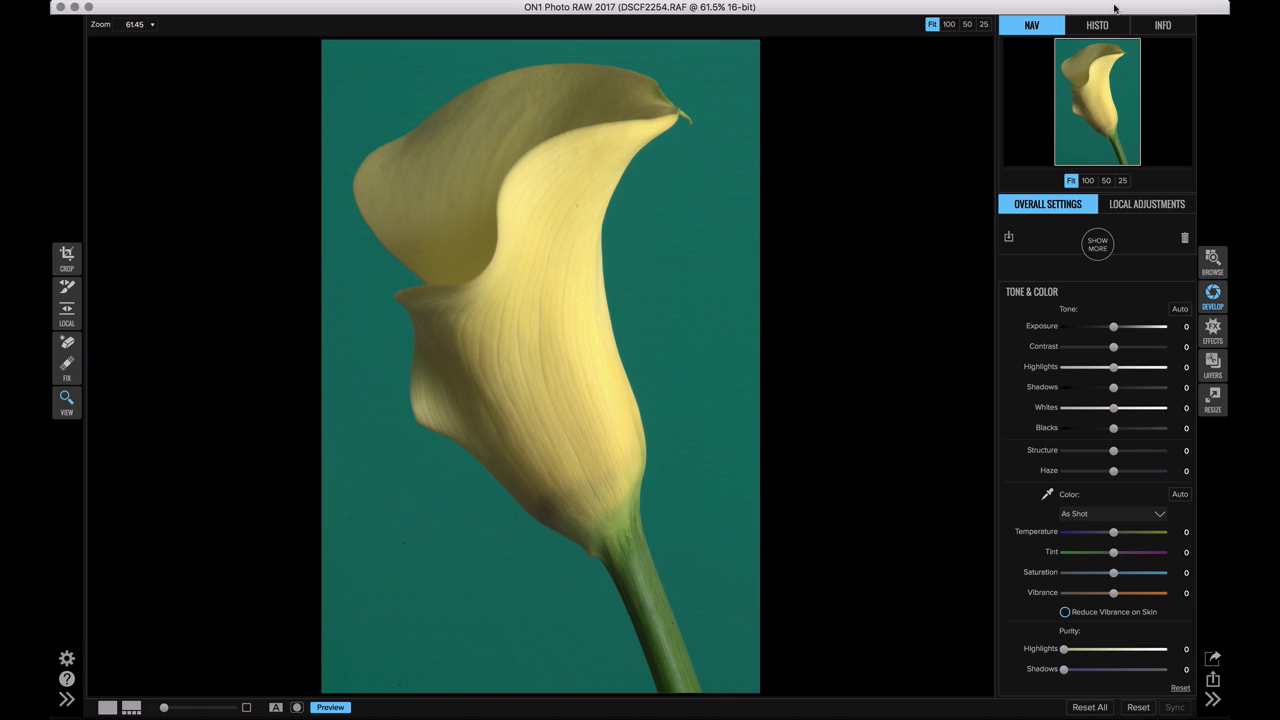
Step: Apply the Ambrose Black & White preset to give the lily a sepia tone
click(1114, 8)
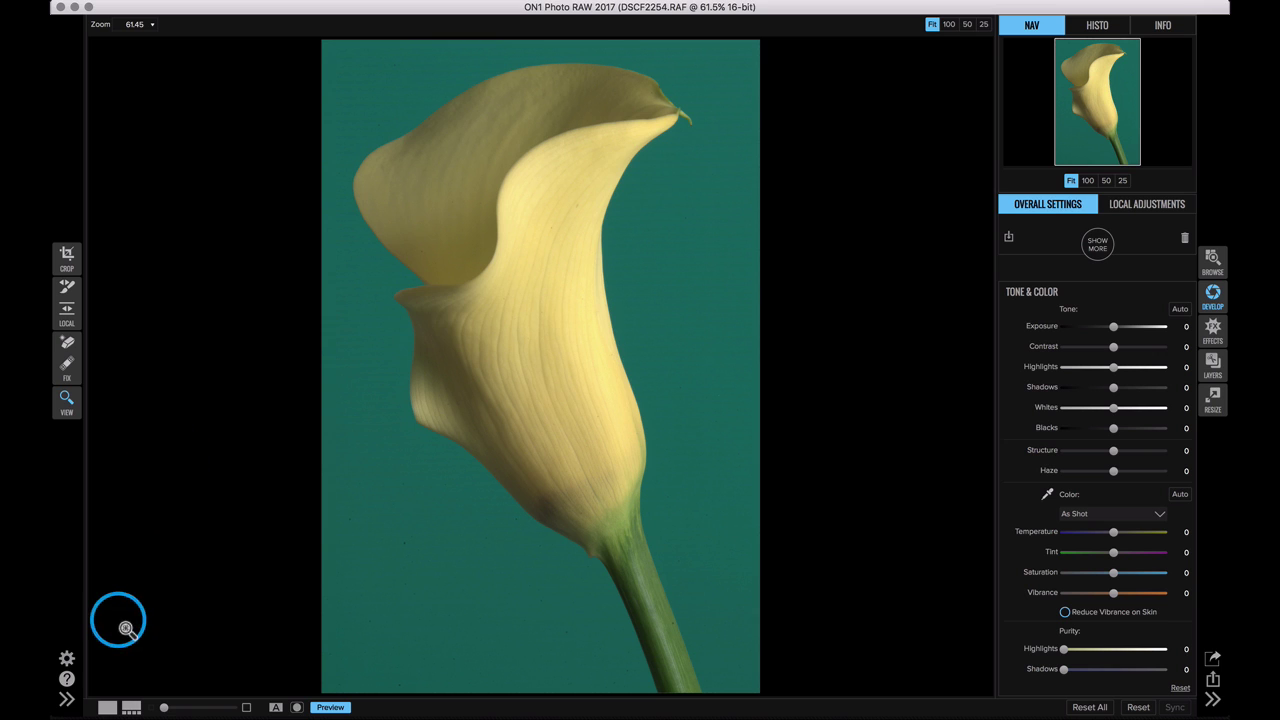
click(66, 698)
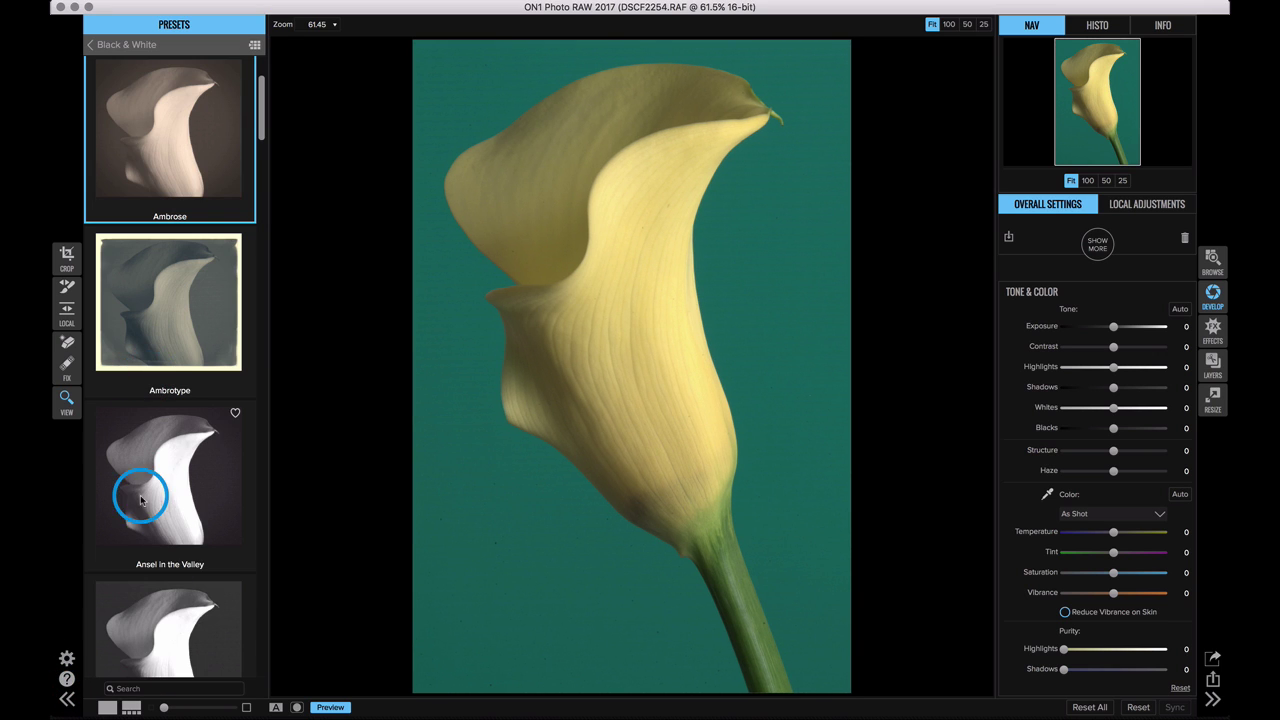
click(178, 128)
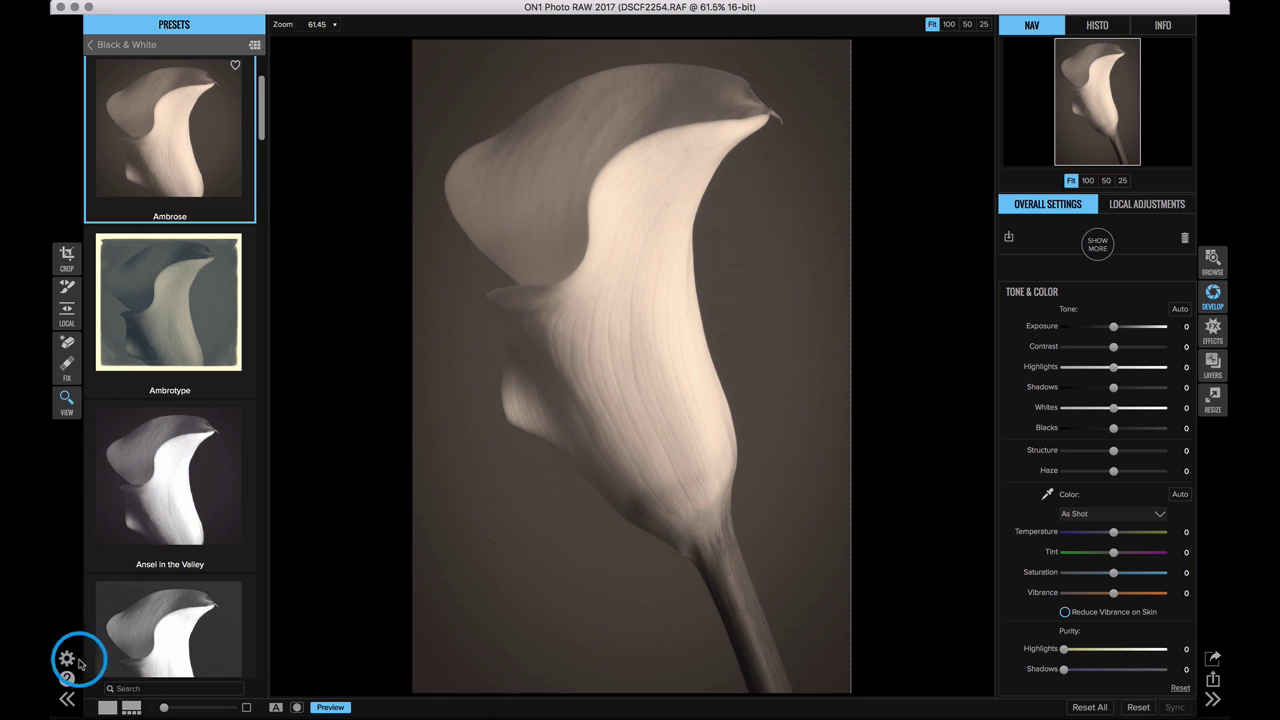
click(66, 698)
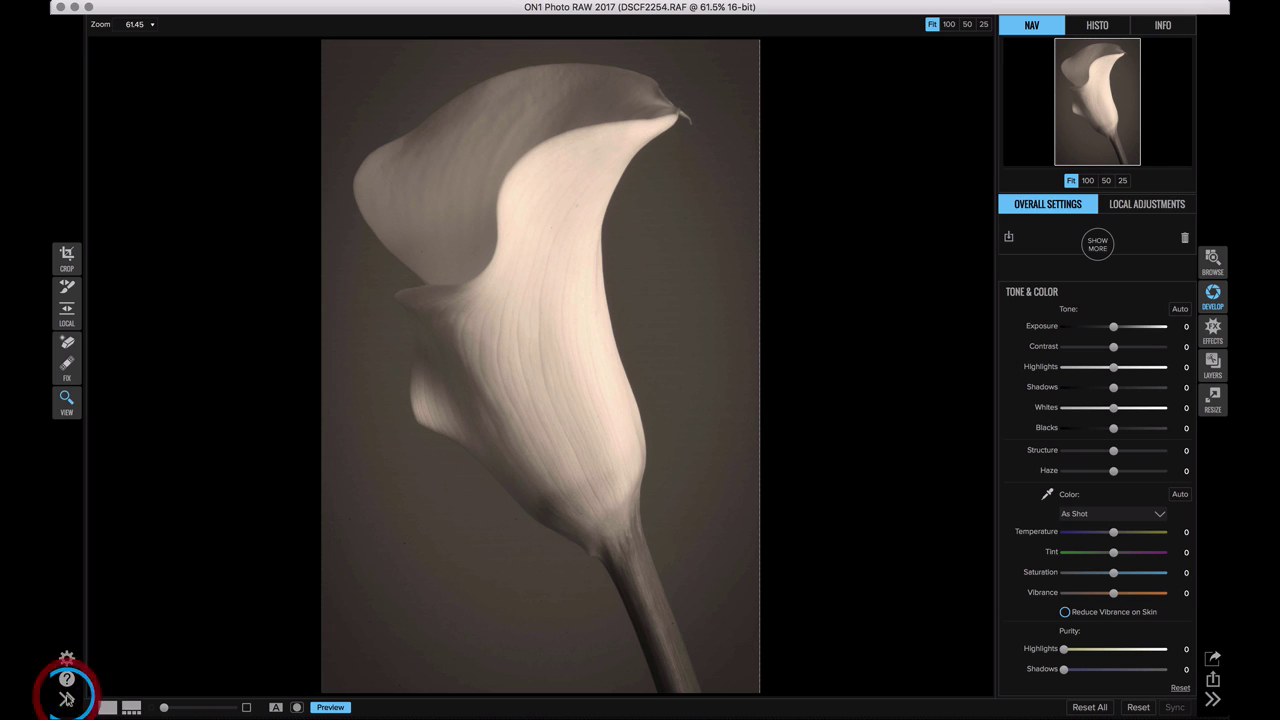
Step: Paint an Exposure -1 local adjustment with Perfect Brush around the lily's tip, top, left and bottom
click(67, 288)
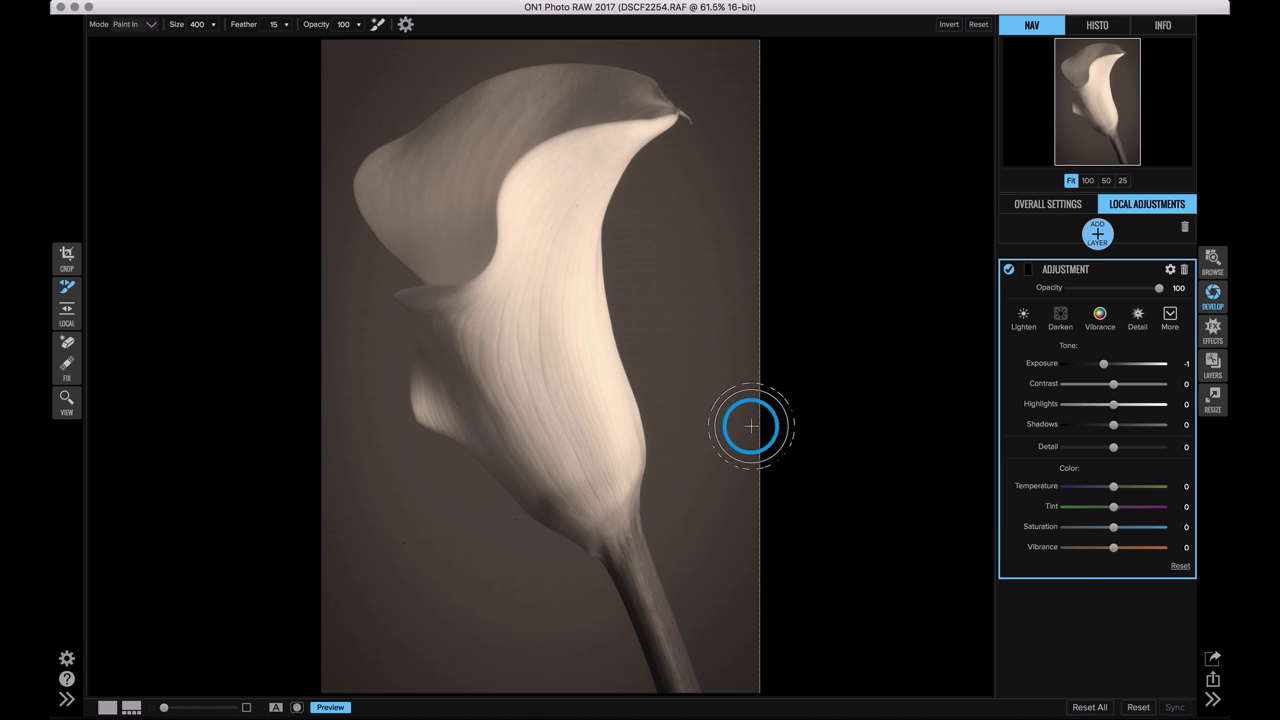
click(377, 24)
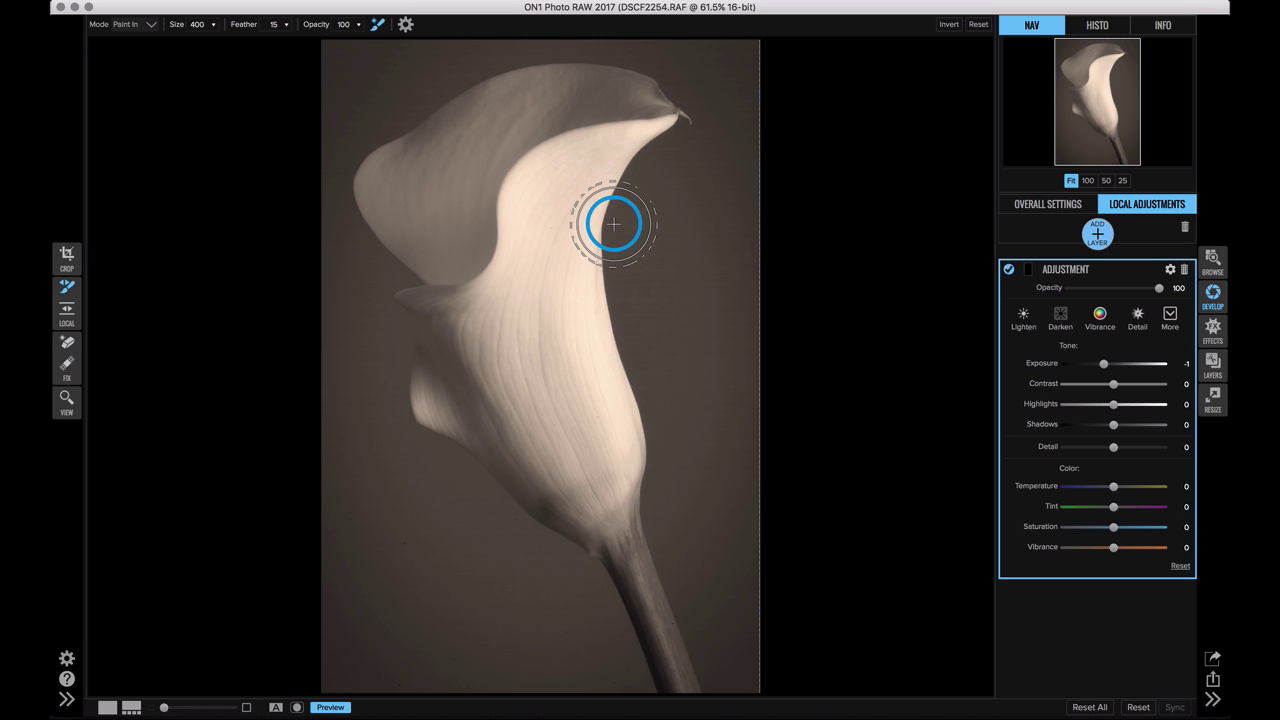
click(668, 145)
mouse_move(668, 145)
mouse_down()
mouse_move(619, 228)
mouse_move(621, 288)
mouse_move(655, 388)
mouse_move(671, 527)
mouse_move(729, 677)
mouse_up()
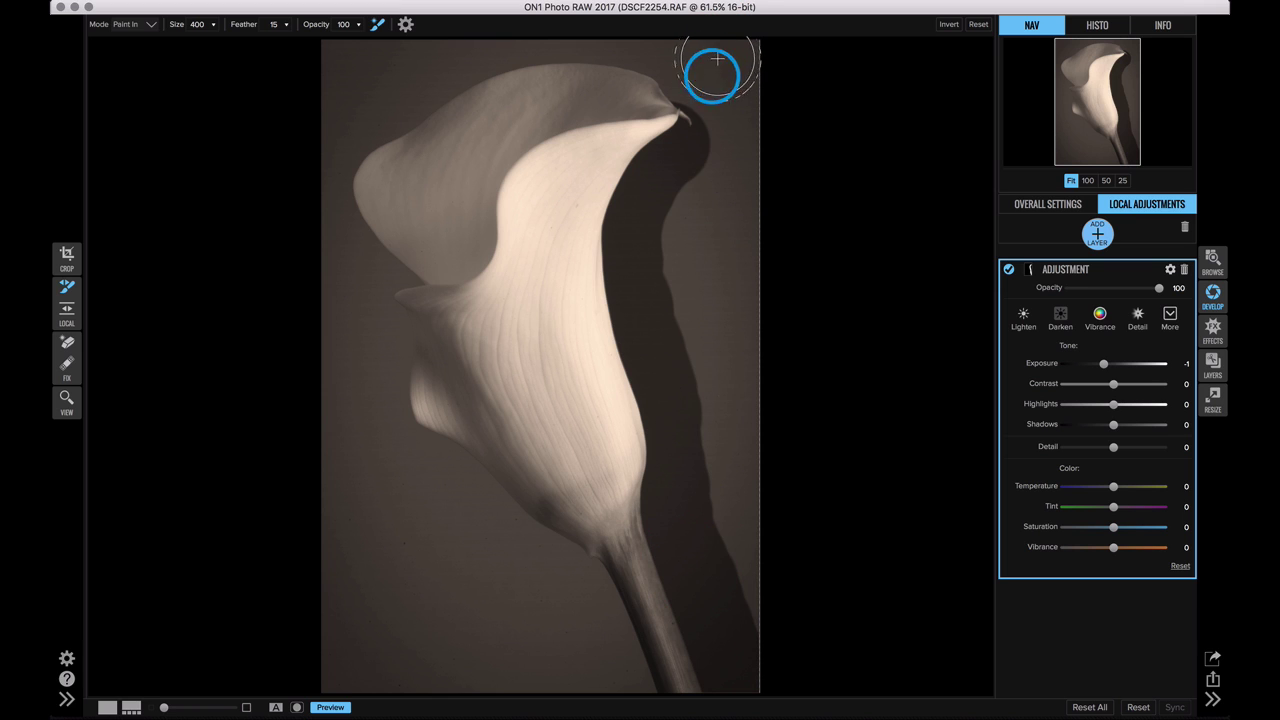
mouse_move(714, 77)
mouse_down()
mouse_move(534, 51)
mouse_move(450, 74)
mouse_move(348, 225)
mouse_move(463, 484)
mouse_move(632, 690)
mouse_move(700, 206)
mouse_move(760, 560)
mouse_up()
mouse_move(386, 45)
mouse_down()
mouse_move(325, 97)
mouse_move(314, 288)
mouse_move(341, 647)
mouse_move(522, 670)
mouse_move(522, 624)
mouse_move(378, 511)
mouse_move(450, 628)
mouse_up()
Step: Shrink the brush to 200 and check the painted mask coverage
key([)
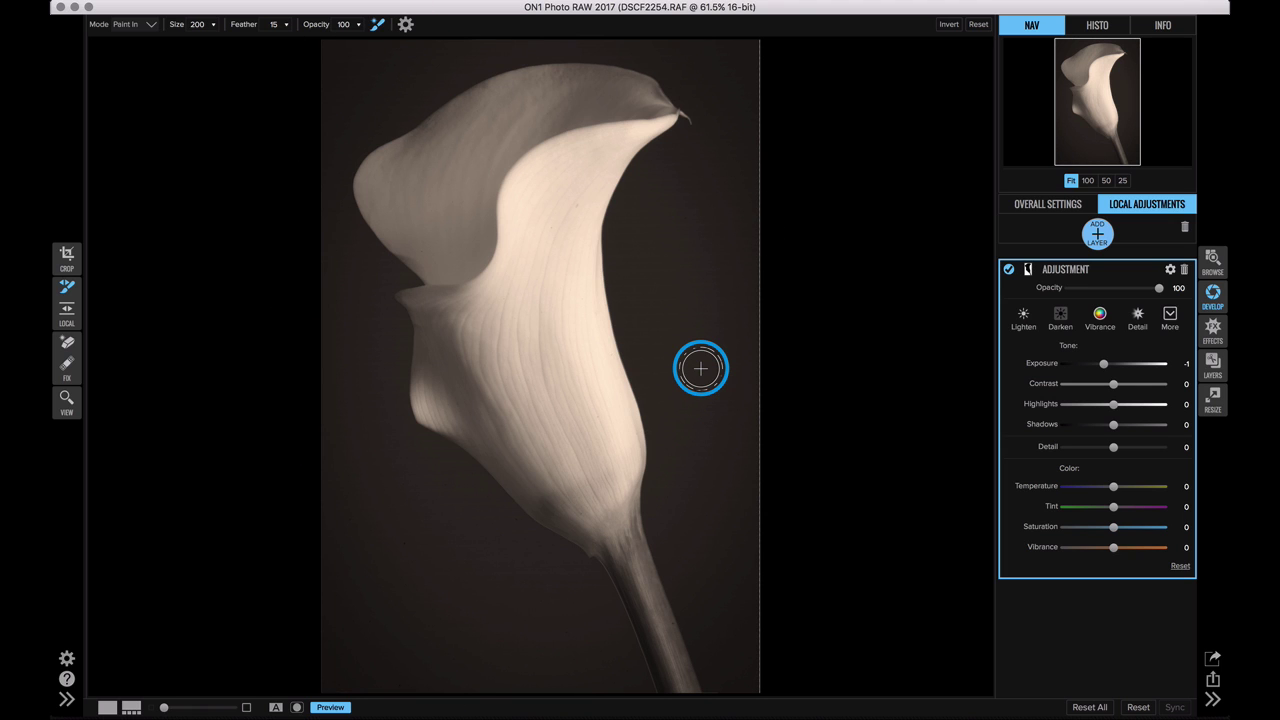
key(o)
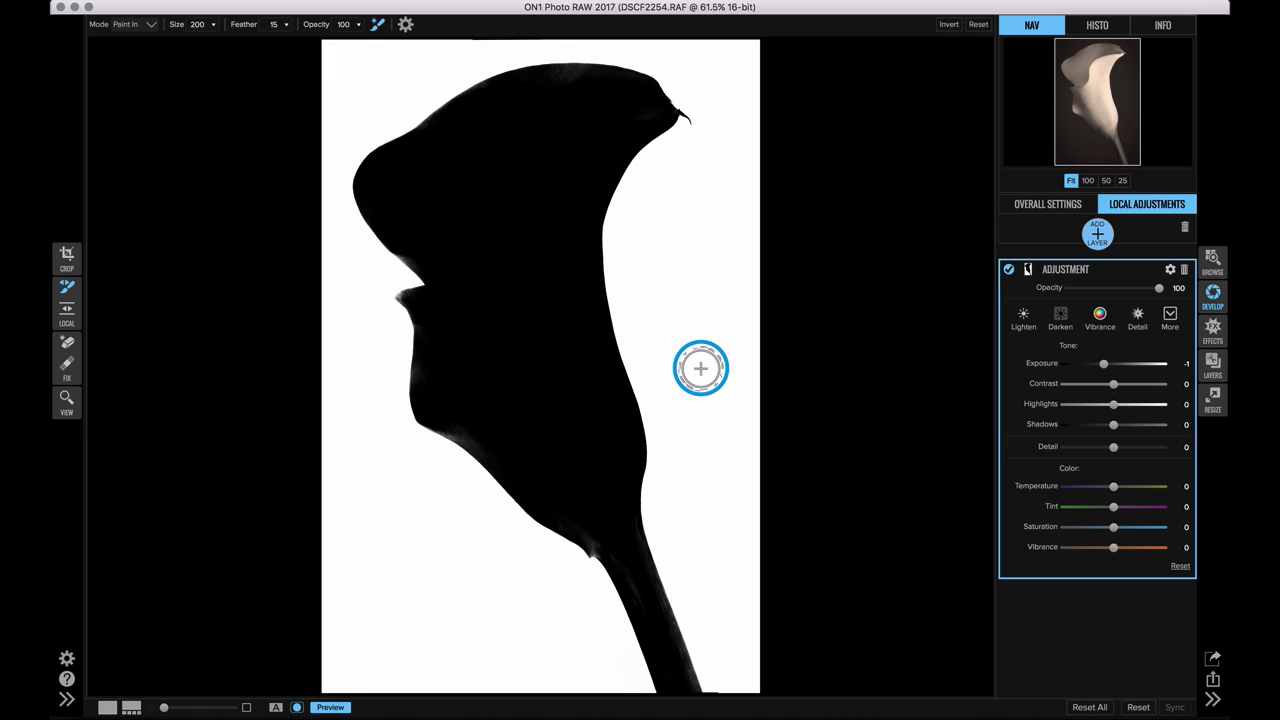
key(o)
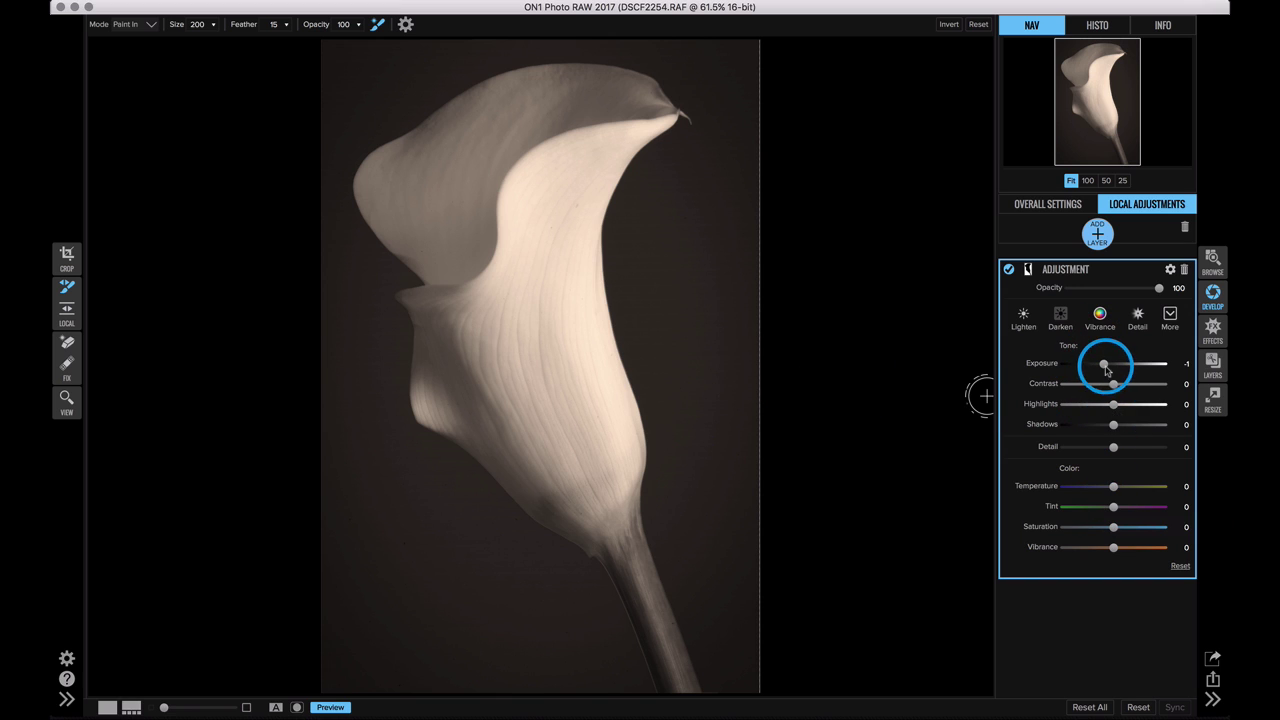
Step: Set the layer to Exposure -1.55 and Detail -34, and paint along the flower's right edge
click(1104, 366)
mouse_move(1105, 369)
mouse_down()
mouse_move(1078, 367)
mouse_move(1122, 373)
mouse_move(1098, 371)
mouse_up()
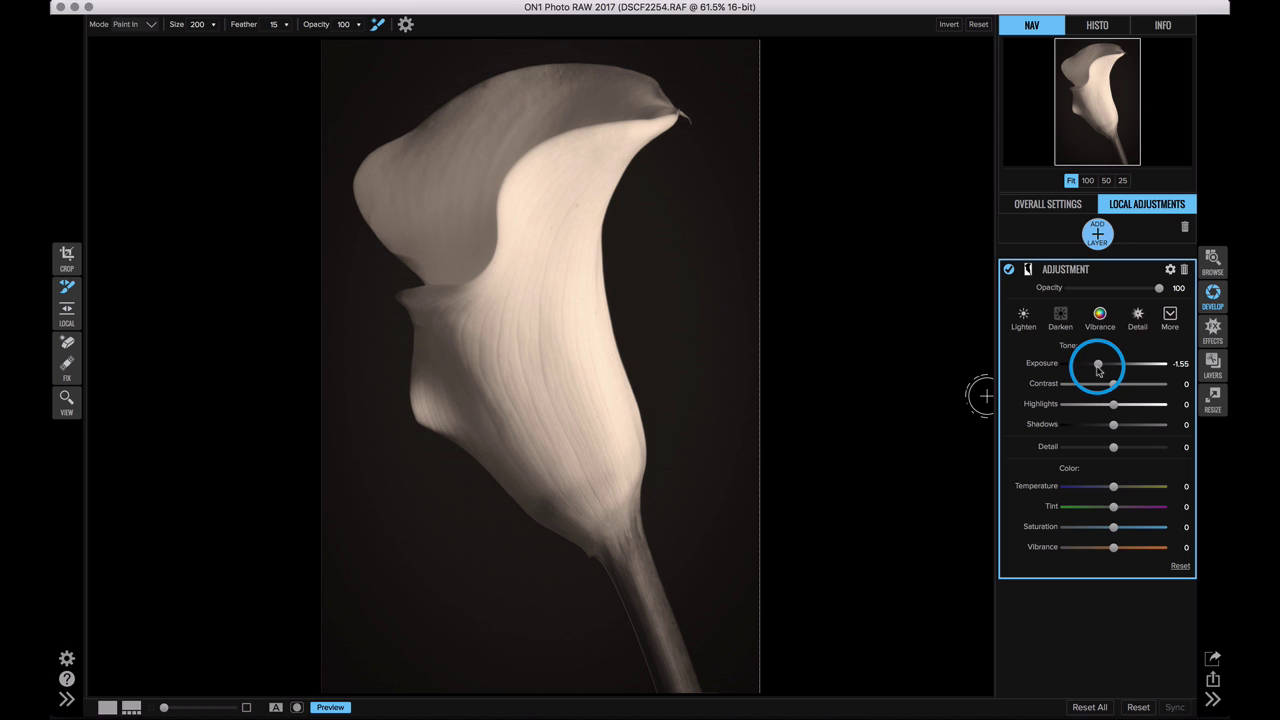
click(1098, 370)
drag(1113, 446, 1084, 451)
drag(1084, 450, 1084, 450)
click(902, 313)
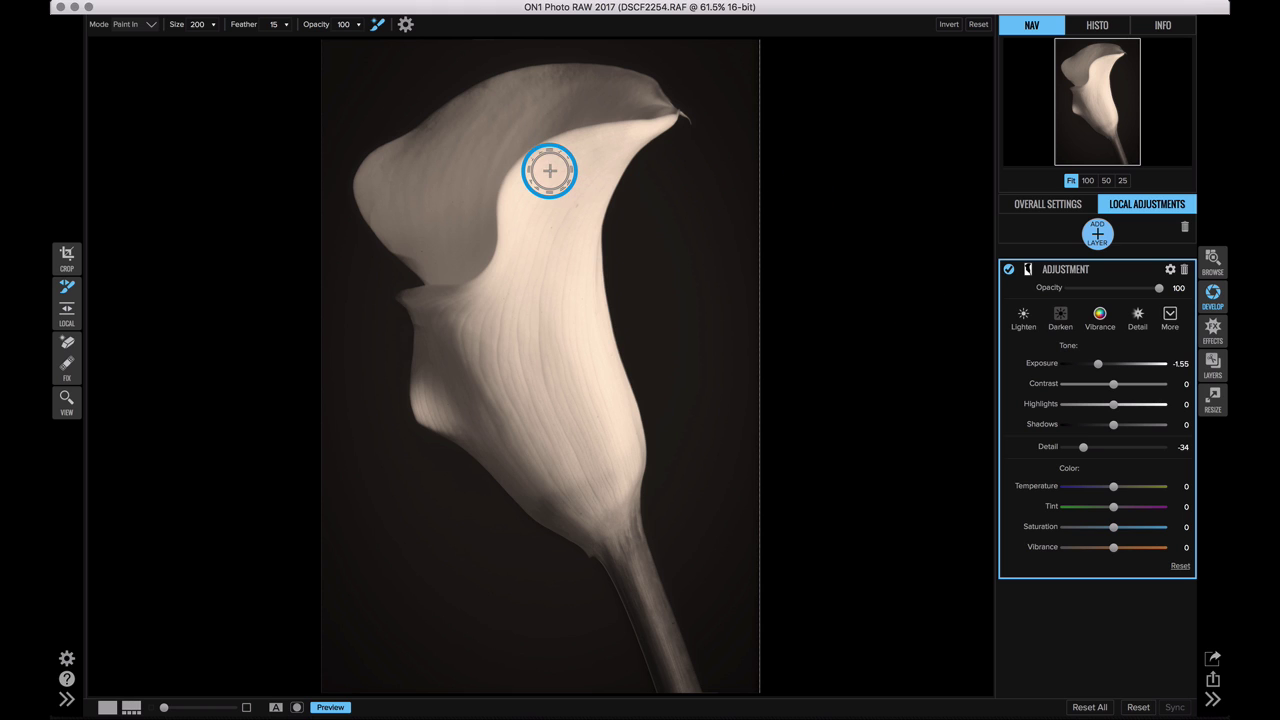
mouse_move(549, 172)
mouse_down()
mouse_move(588, 299)
mouse_move(643, 385)
mouse_move(655, 446)
mouse_up()
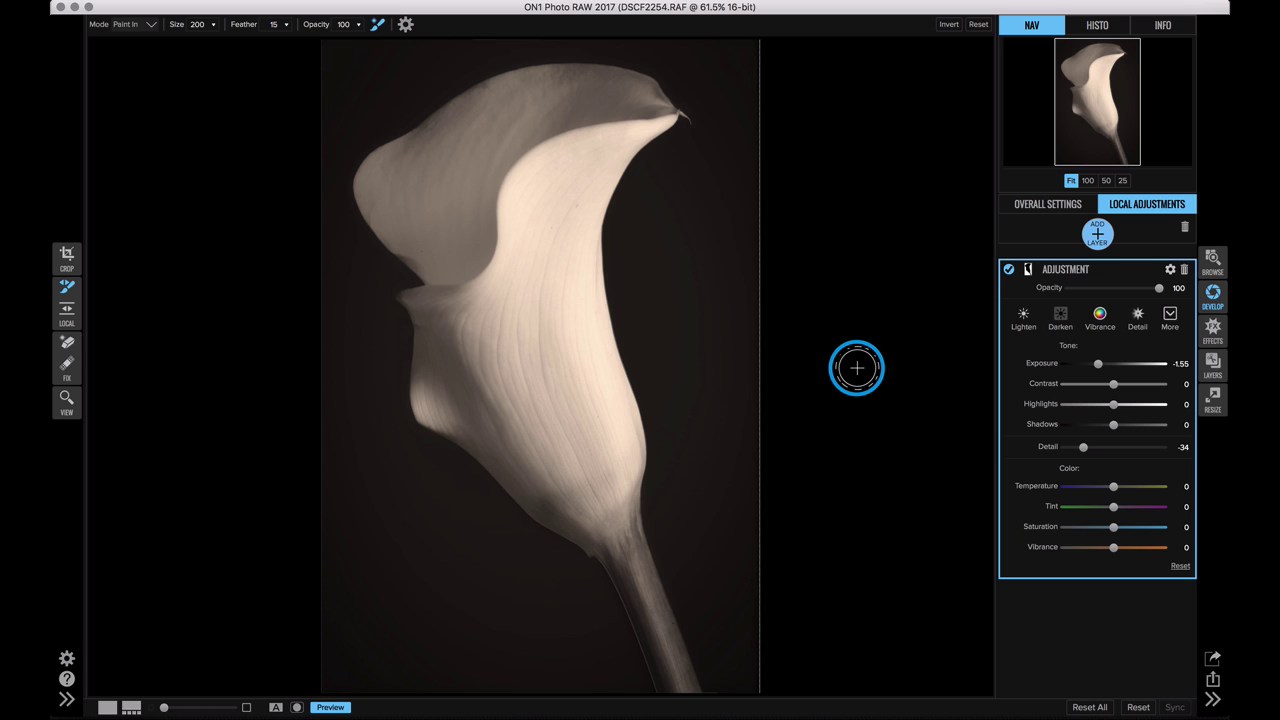
Step: Copy the background adjustment layer's mask
click(1028, 270)
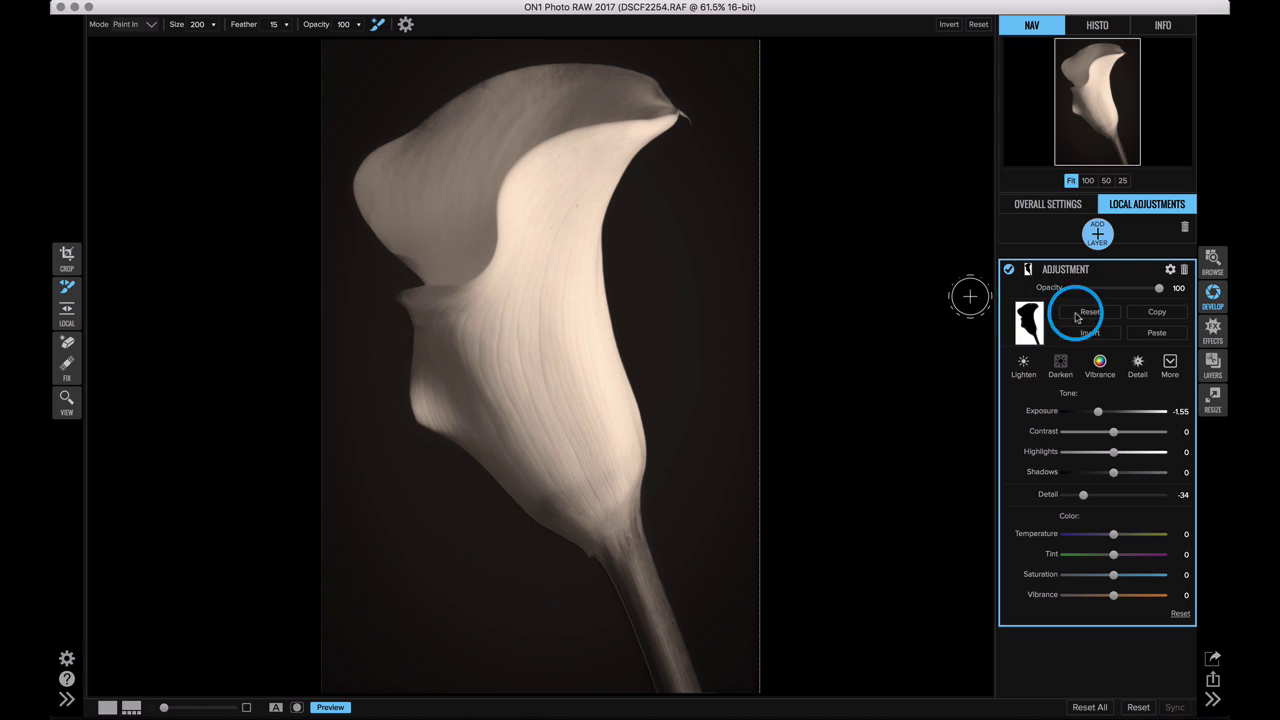
click(1152, 315)
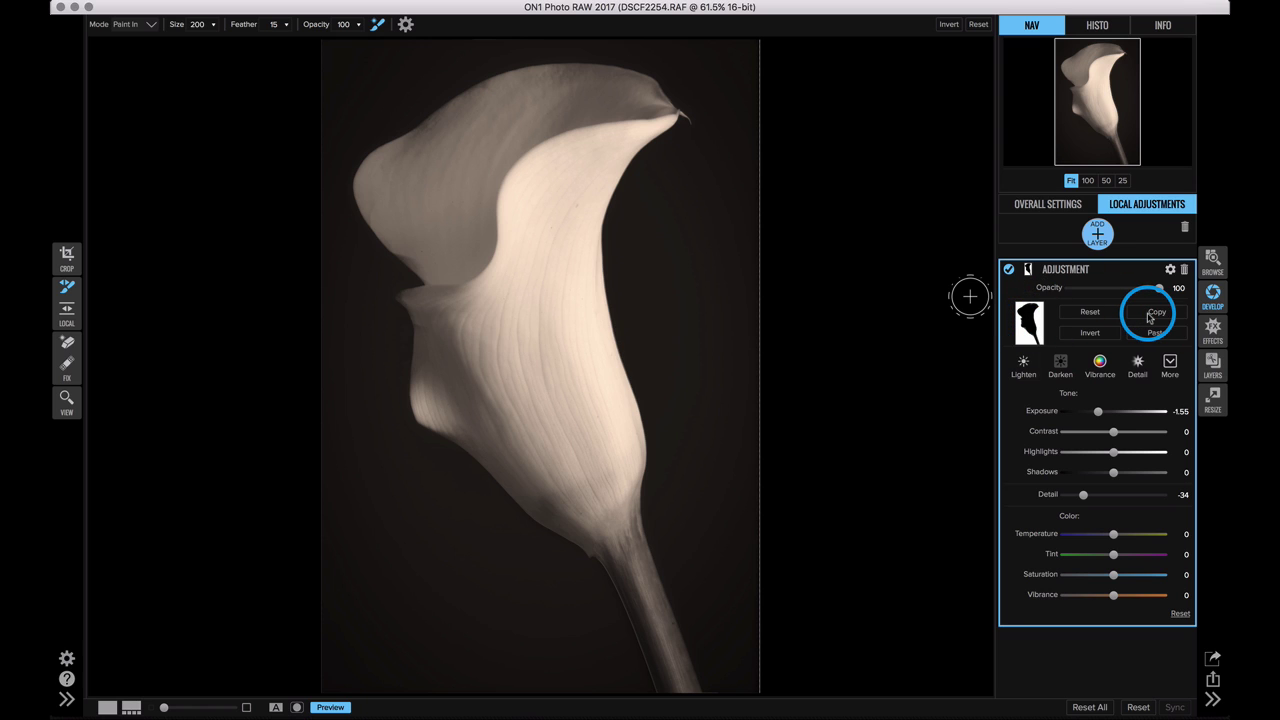
click(1098, 236)
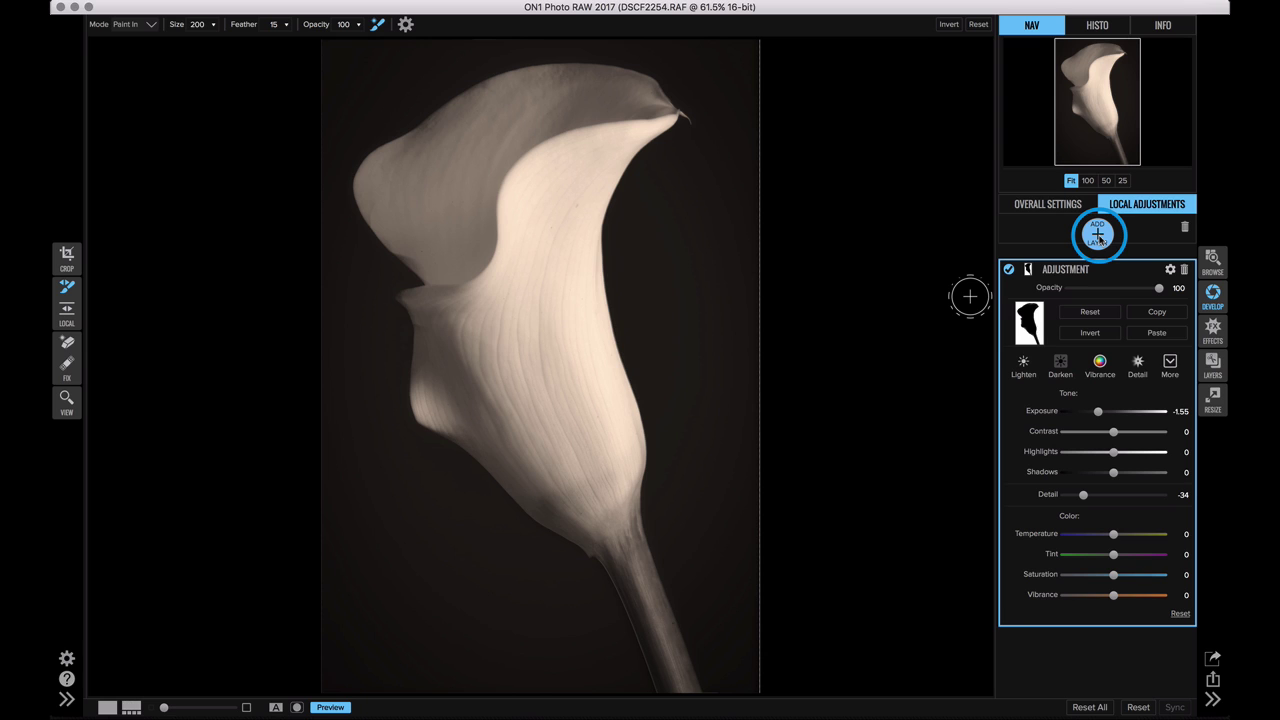
Step: Add a new layer at Exposure 0, paste the copied mask and invert it onto the lily
click(1098, 236)
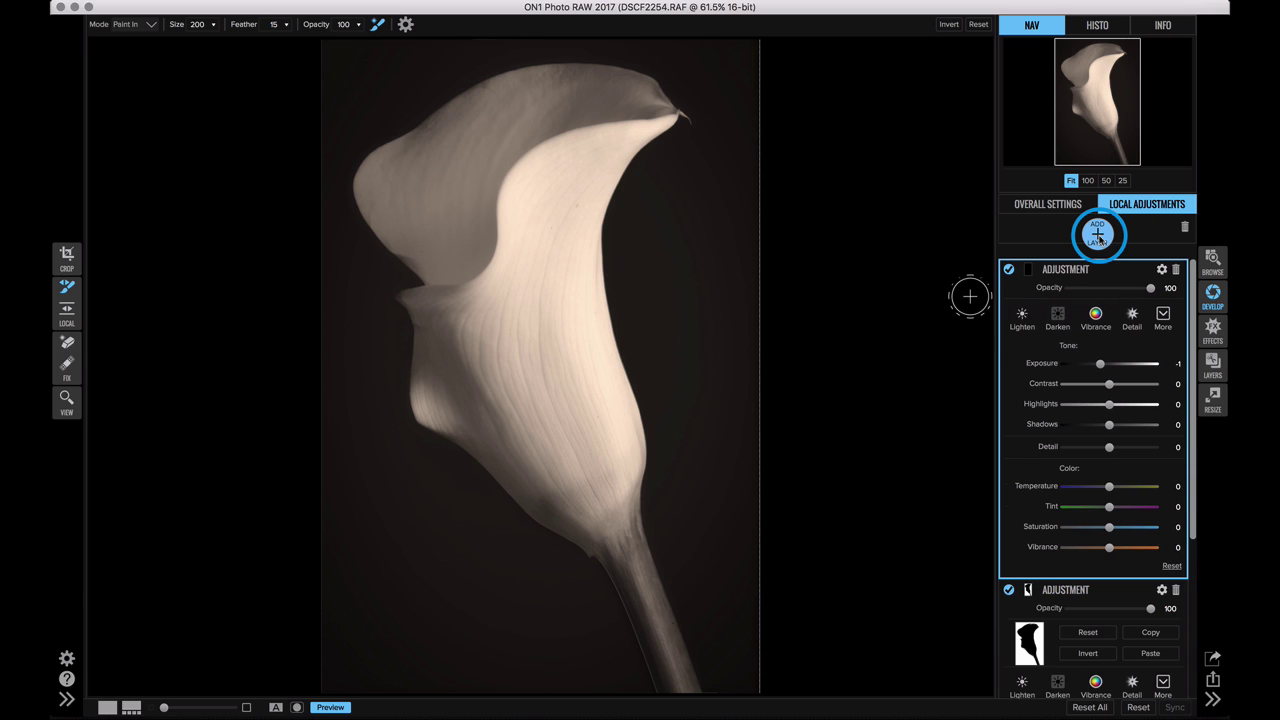
double_click(1038, 364)
click(1027, 271)
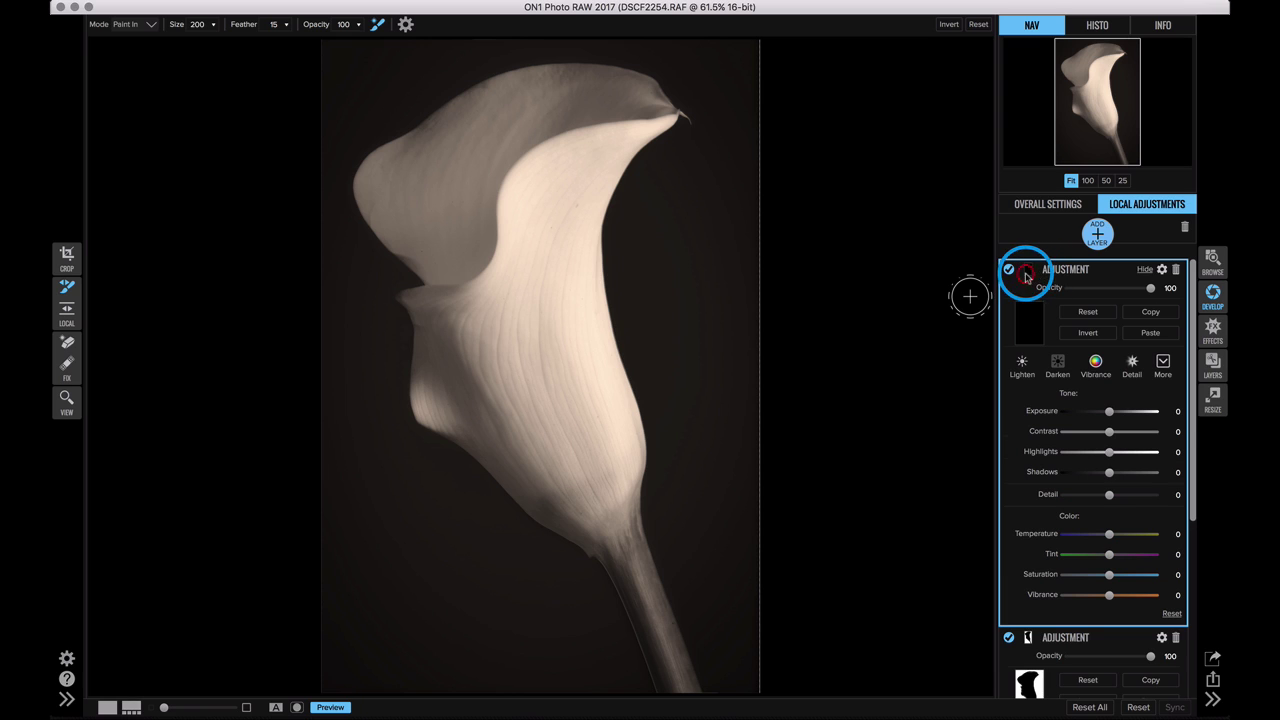
click(1148, 333)
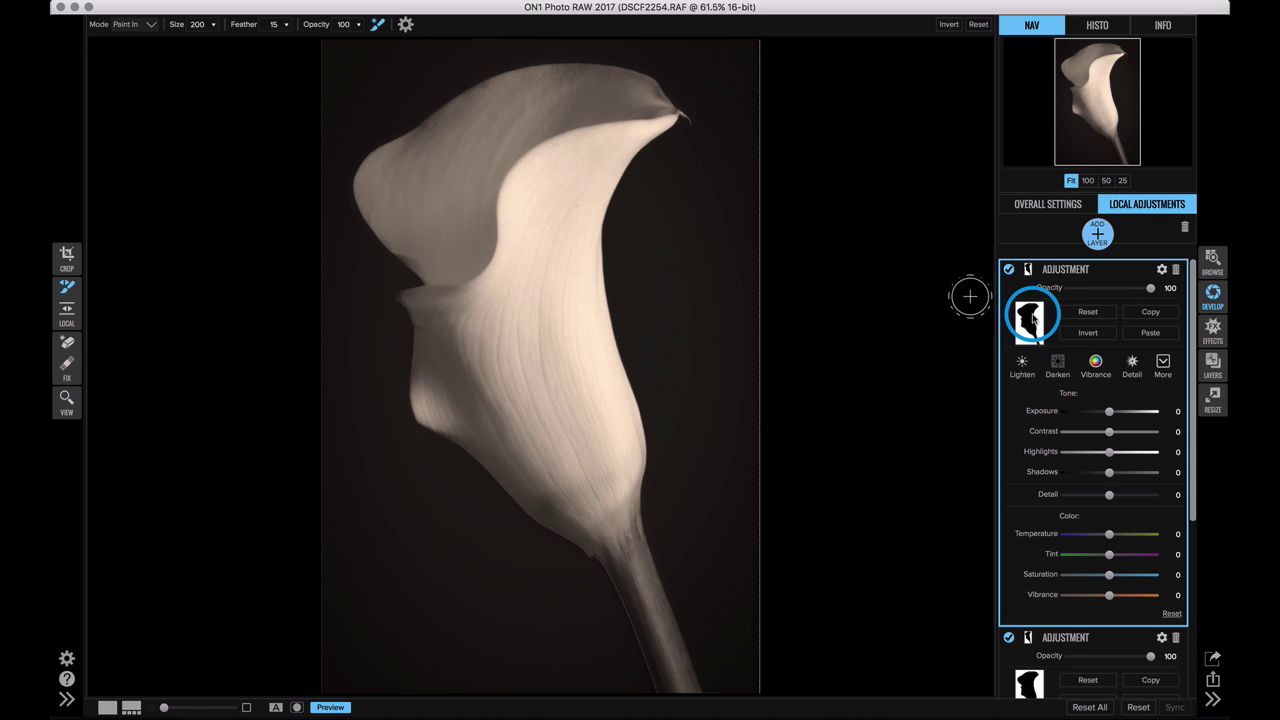
click(1087, 334)
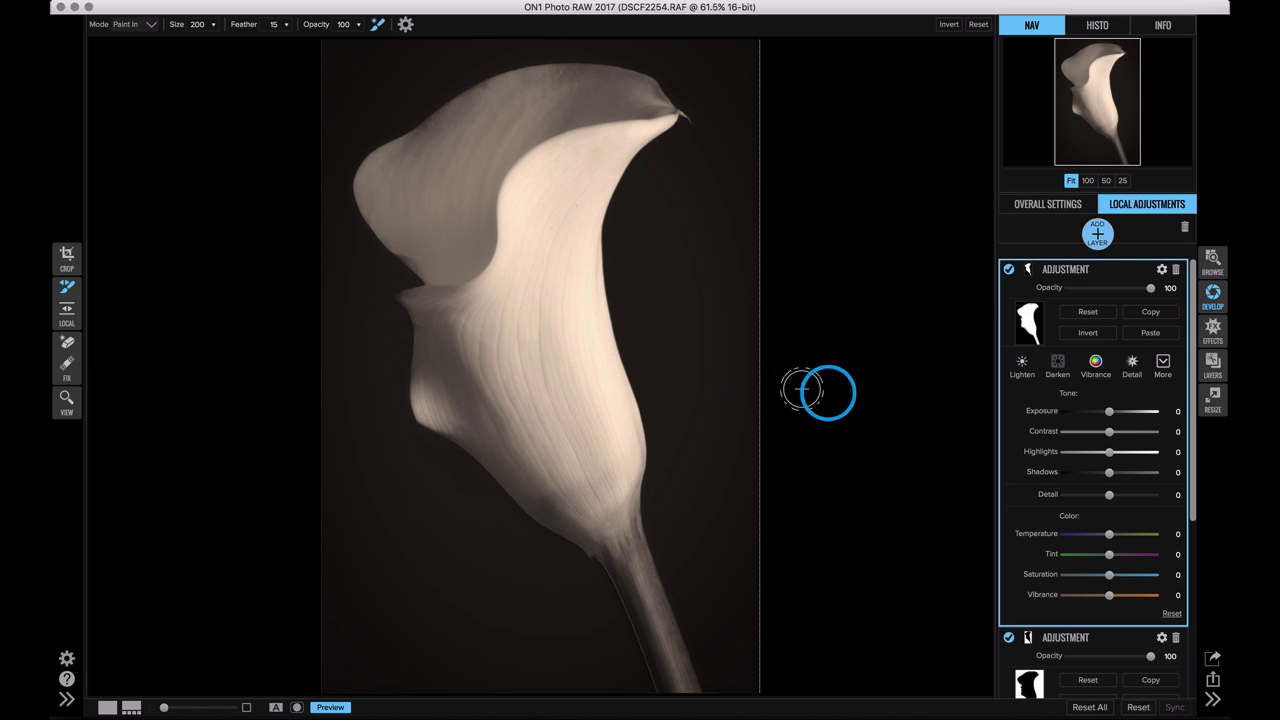
Step: Raise Detail to 40, Highlights to 28 and Shadows to -26, comparing with the original
drag(1109, 497, 1112, 498)
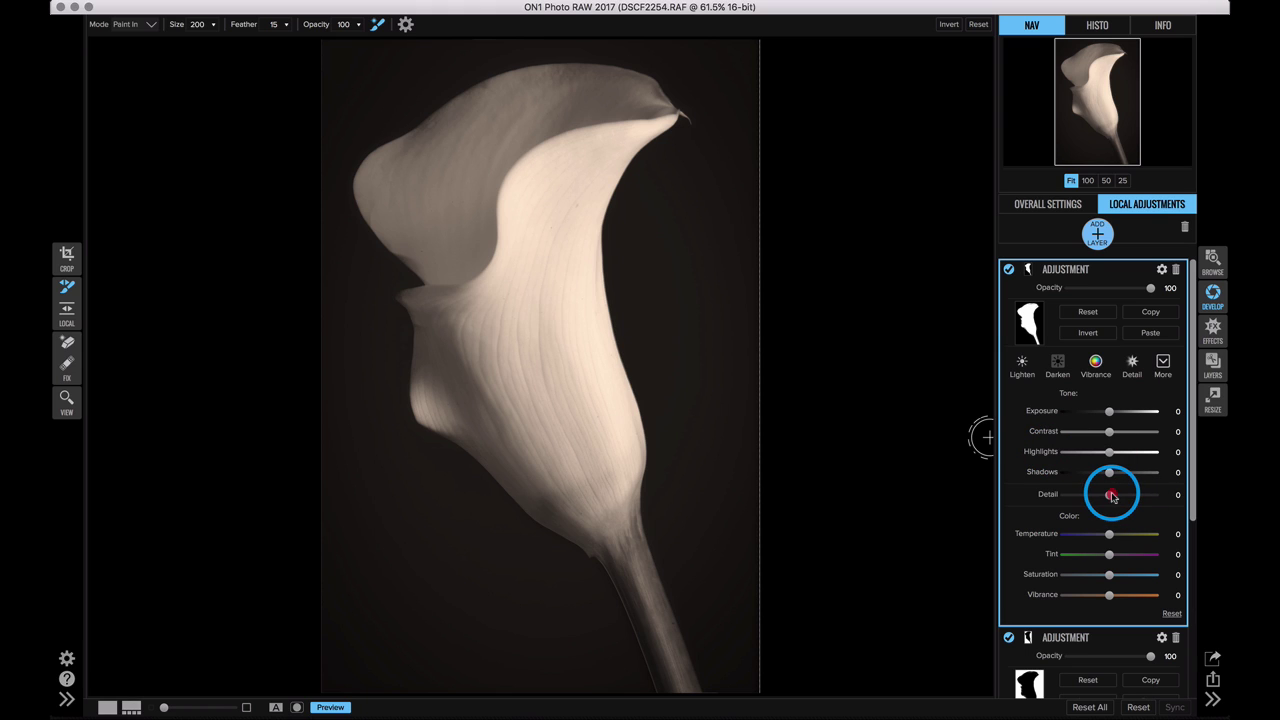
drag(1111, 496, 1141, 497)
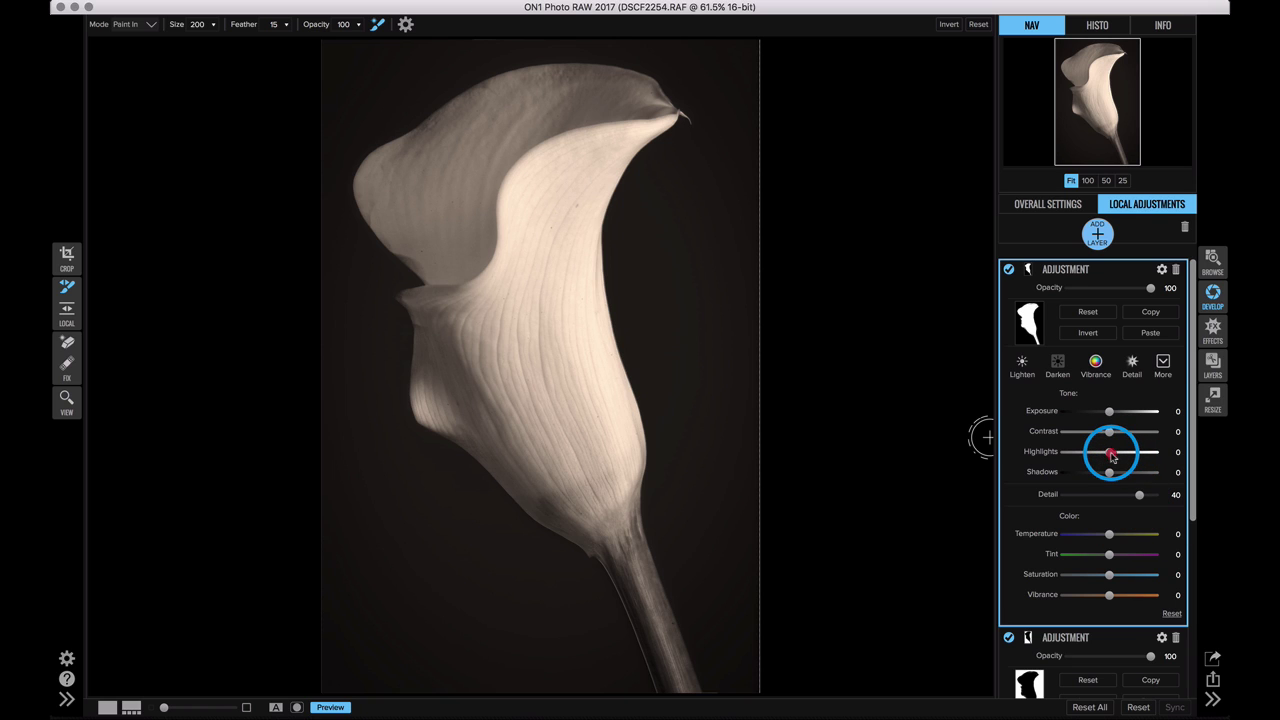
drag(1112, 456, 1086, 478)
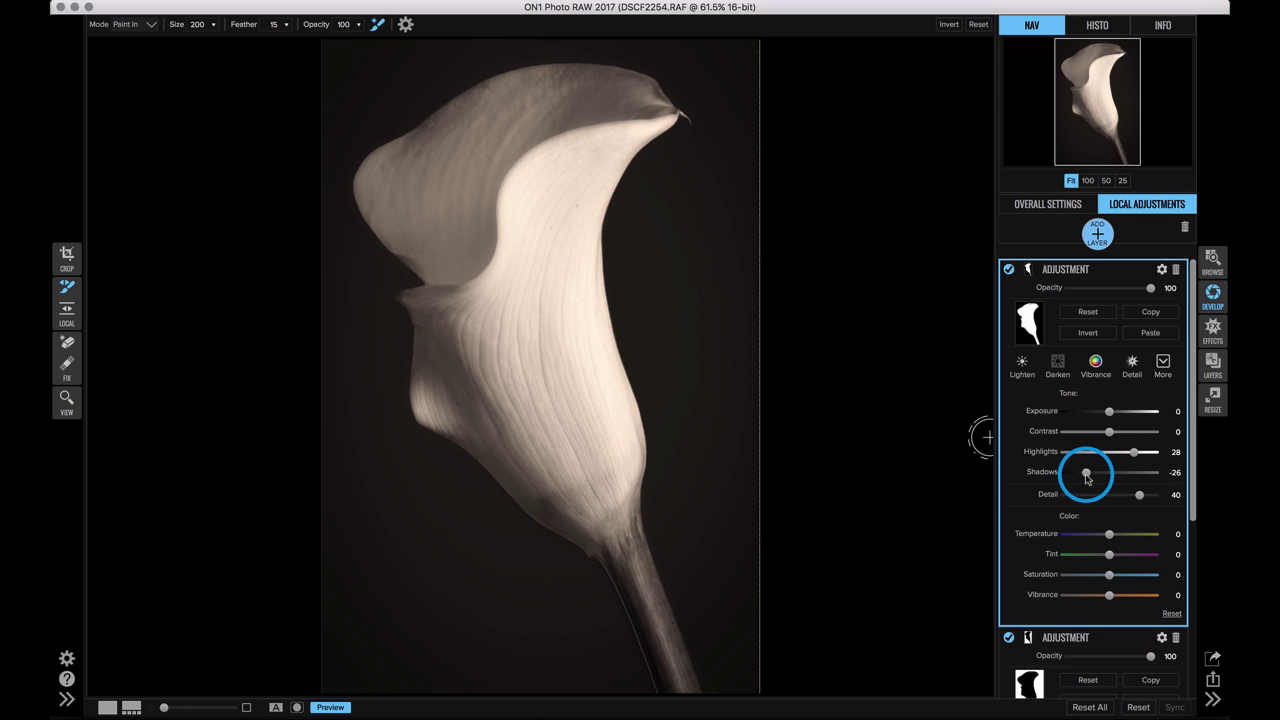
click(318, 707)
click(316, 707)
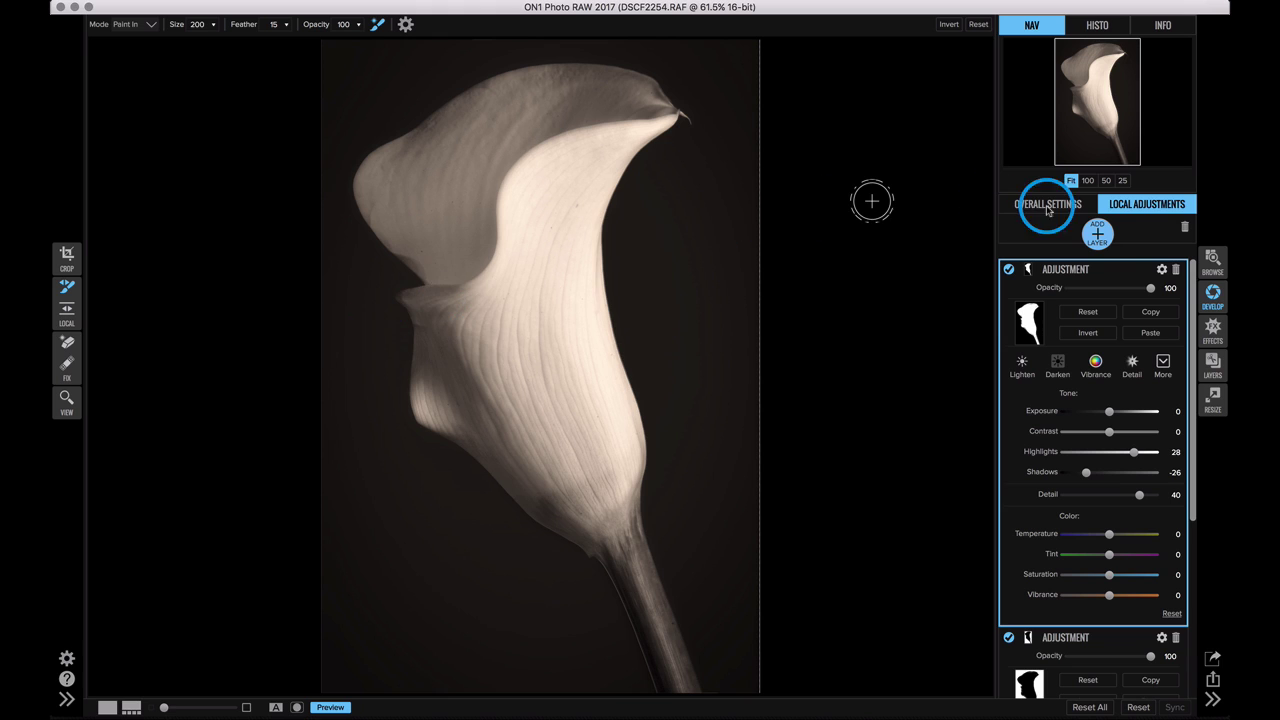
Step: Add a new adjustment layer using the Gradient tool with the Vignette preset
click(1097, 233)
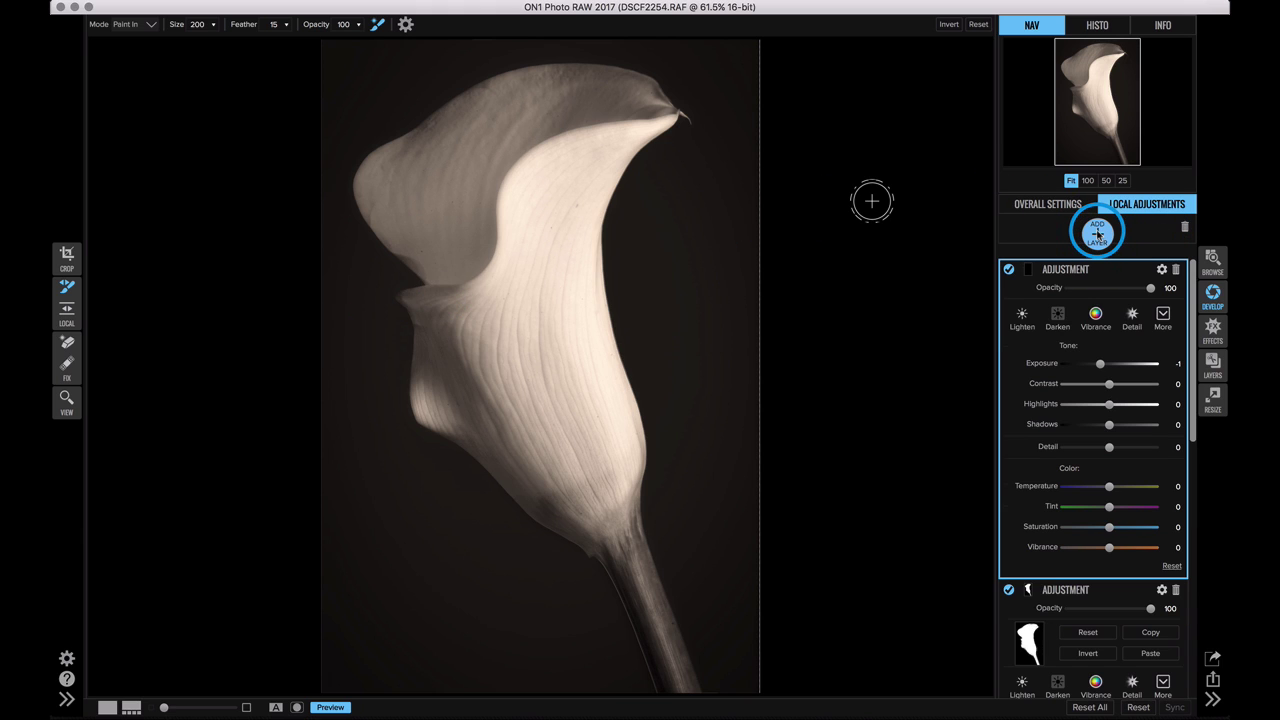
click(66, 308)
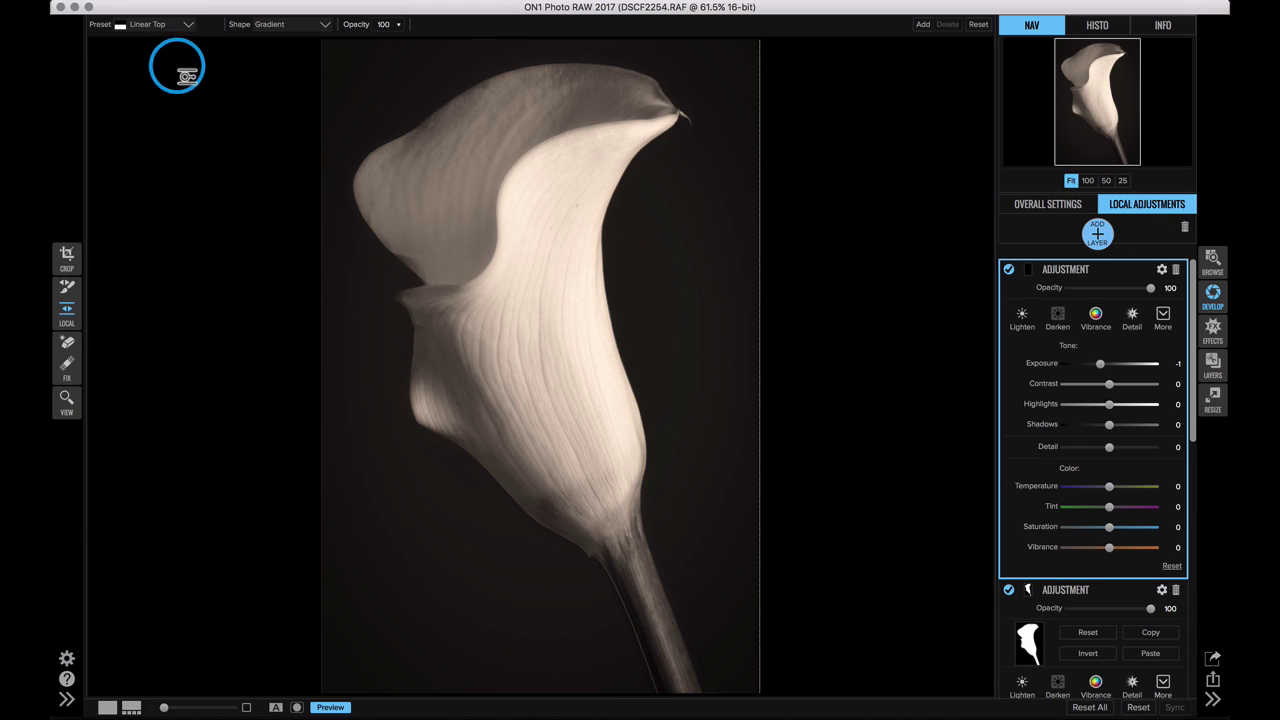
click(170, 24)
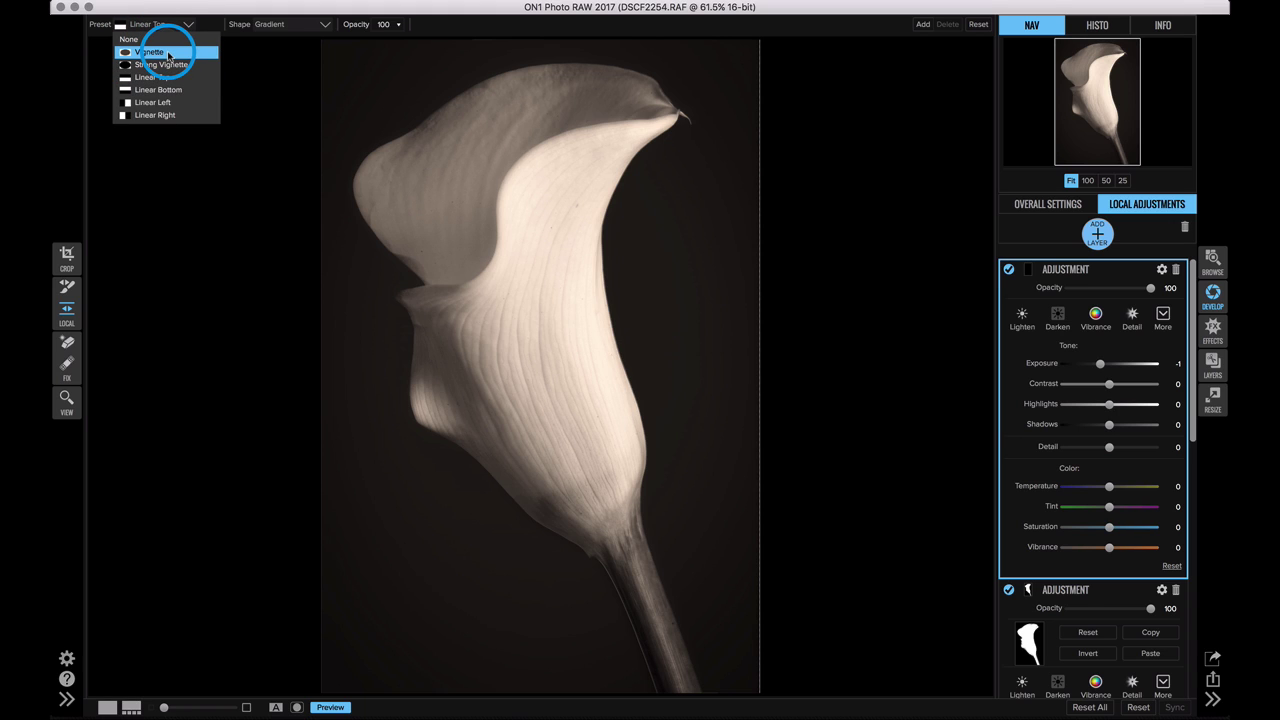
click(168, 53)
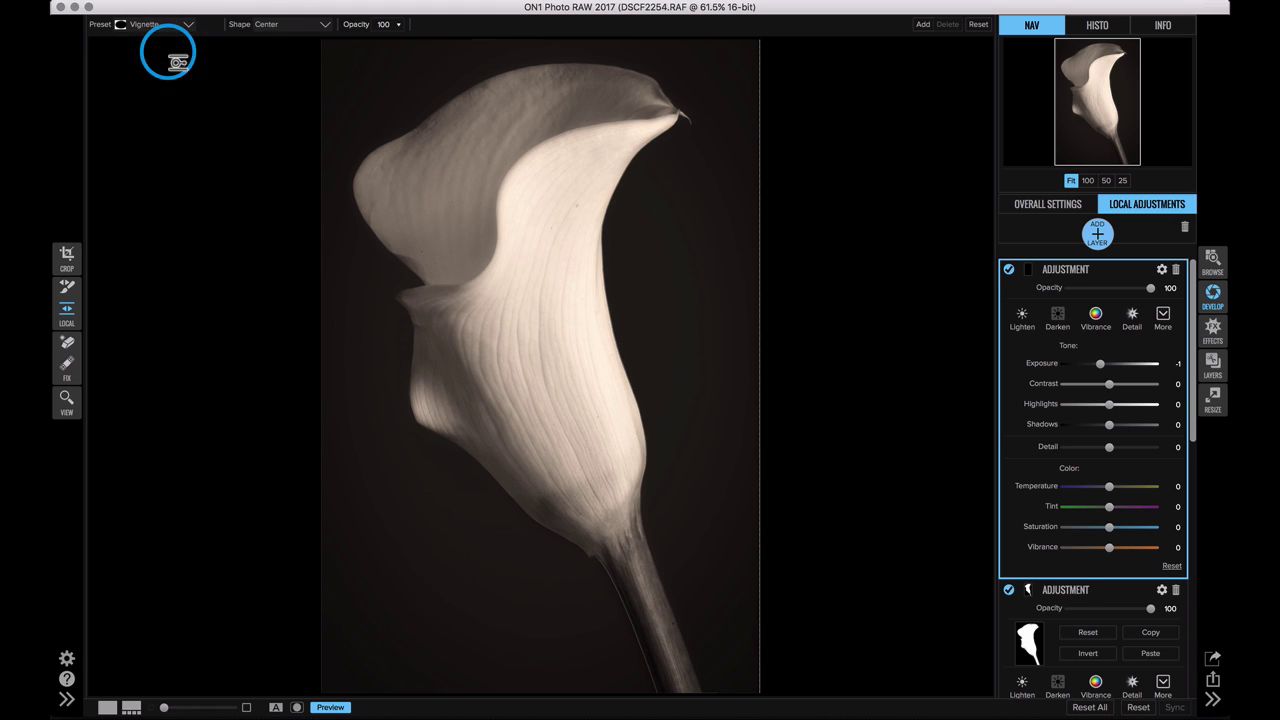
Step: Place the oval vignette over the lily, stretch it taller and tilt it along the flower
click(548, 343)
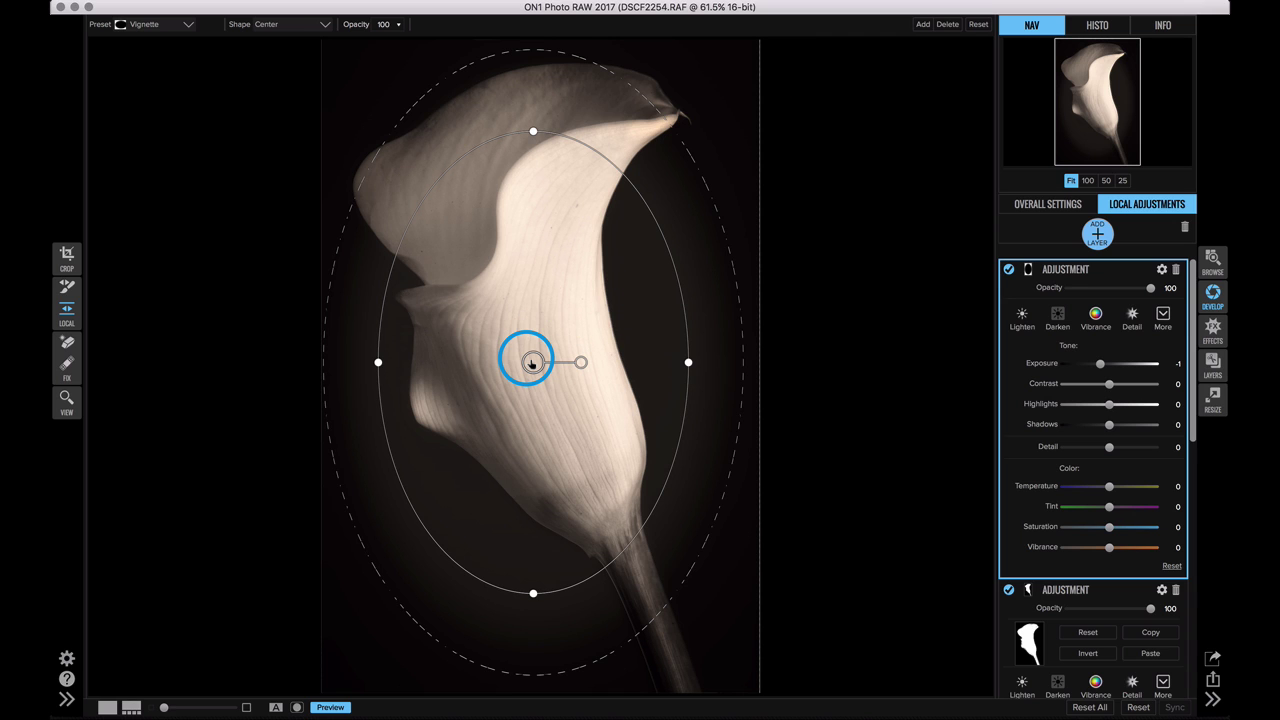
mouse_move(531, 363)
mouse_down()
mouse_move(543, 394)
mouse_move(580, 421)
mouse_move(654, 420)
mouse_move(519, 325)
mouse_move(494, 374)
mouse_move(520, 353)
mouse_move(527, 364)
mouse_up()
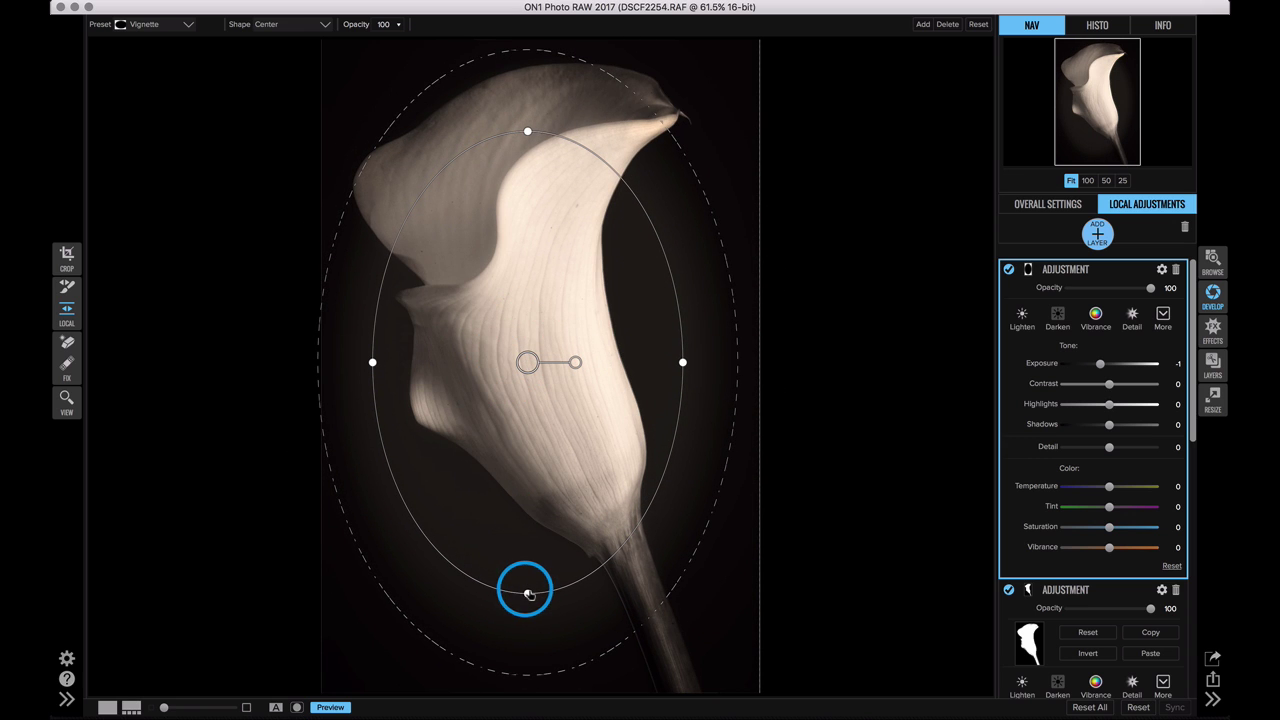
drag(527, 591, 538, 629)
drag(575, 365, 541, 371)
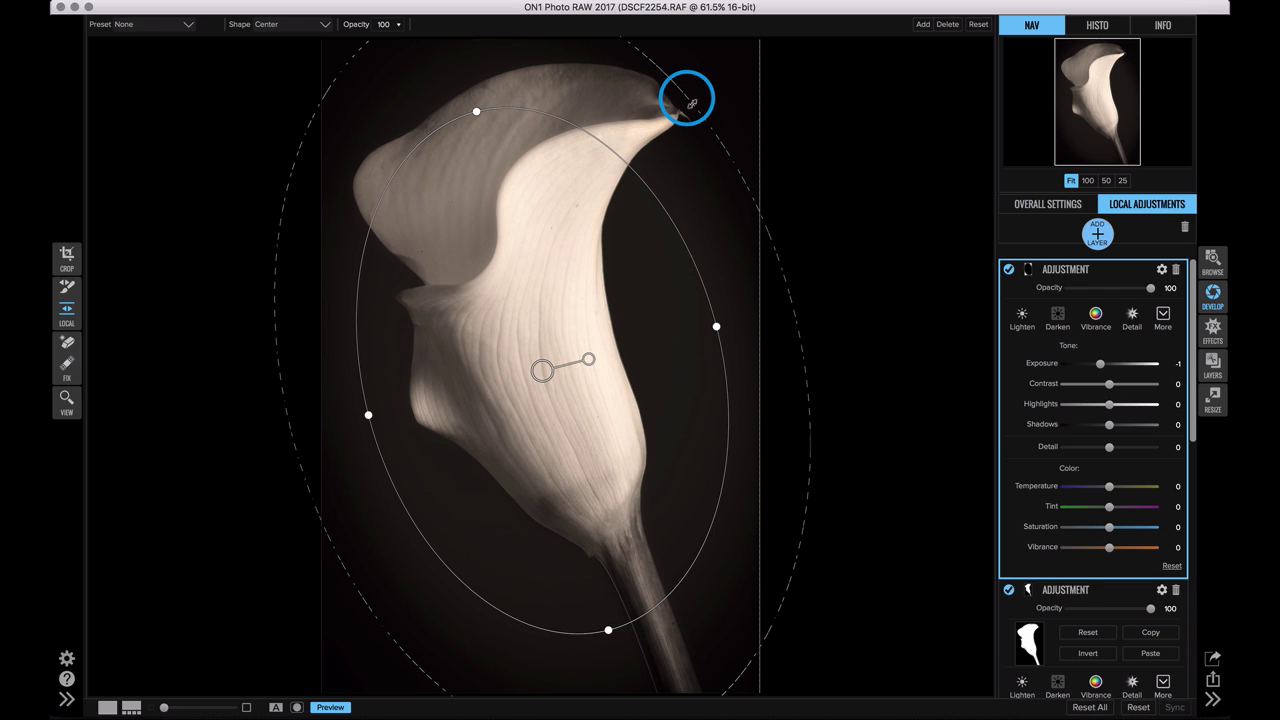
click(66, 396)
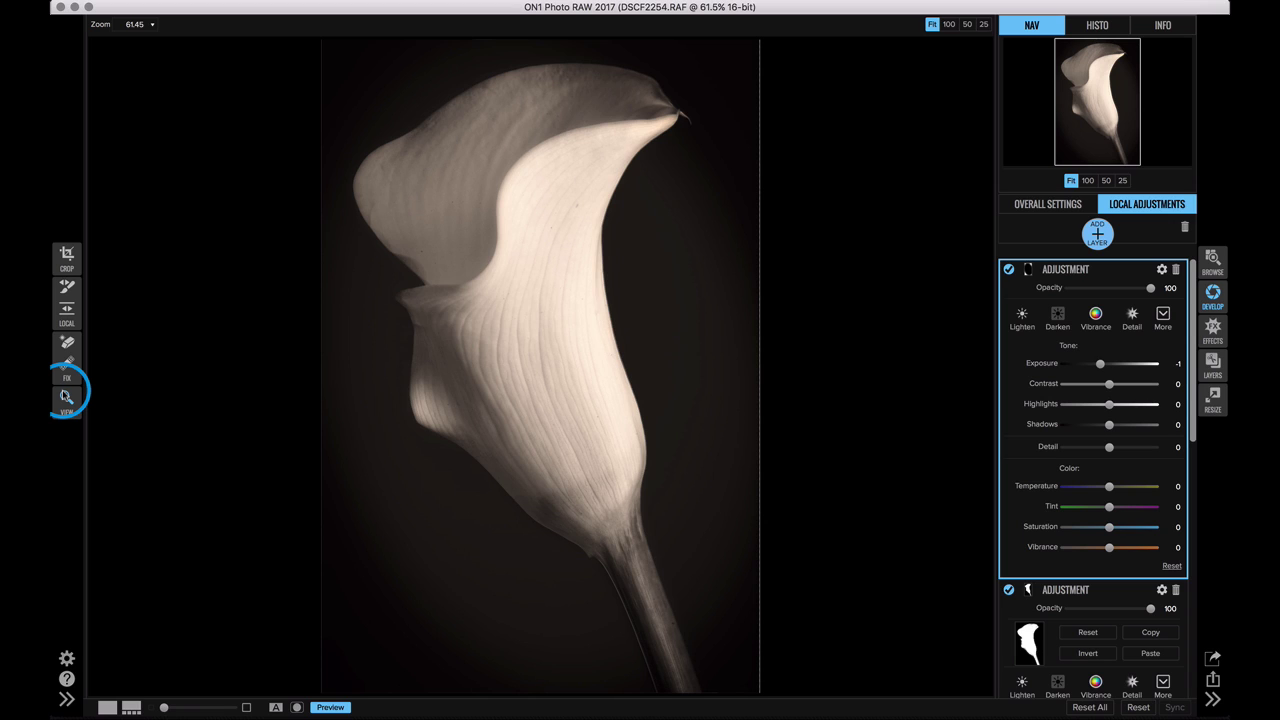
Step: Set the Black & White filter's toner type to Black Tea 3 in Overall Settings
click(1212, 328)
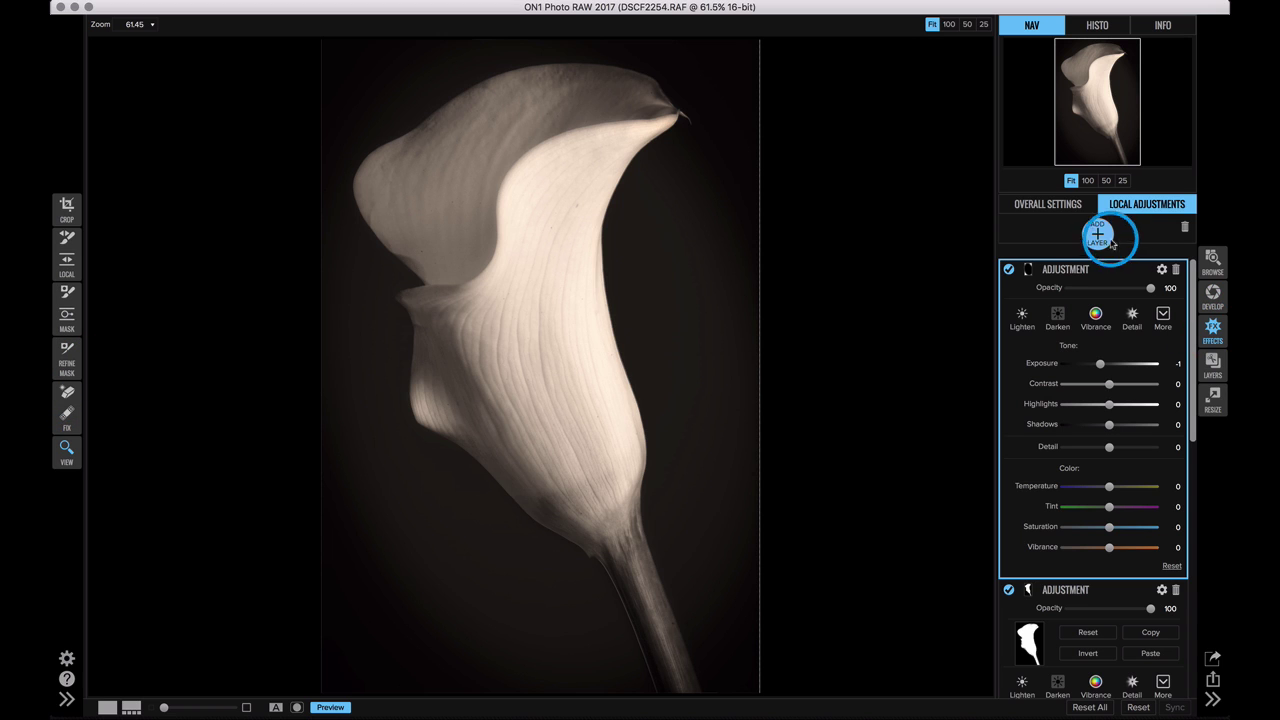
click(1074, 207)
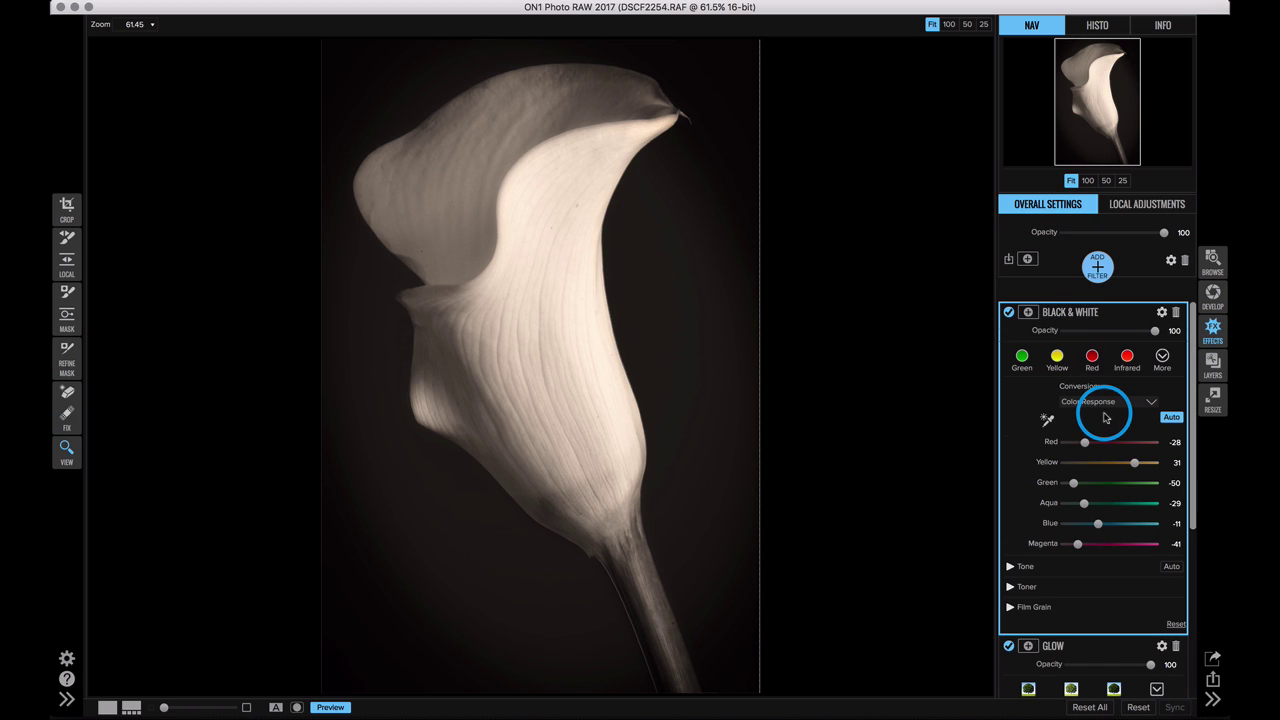
scroll(1105, 418, down, 5)
scroll(1105, 418, up, 5)
click(1014, 586)
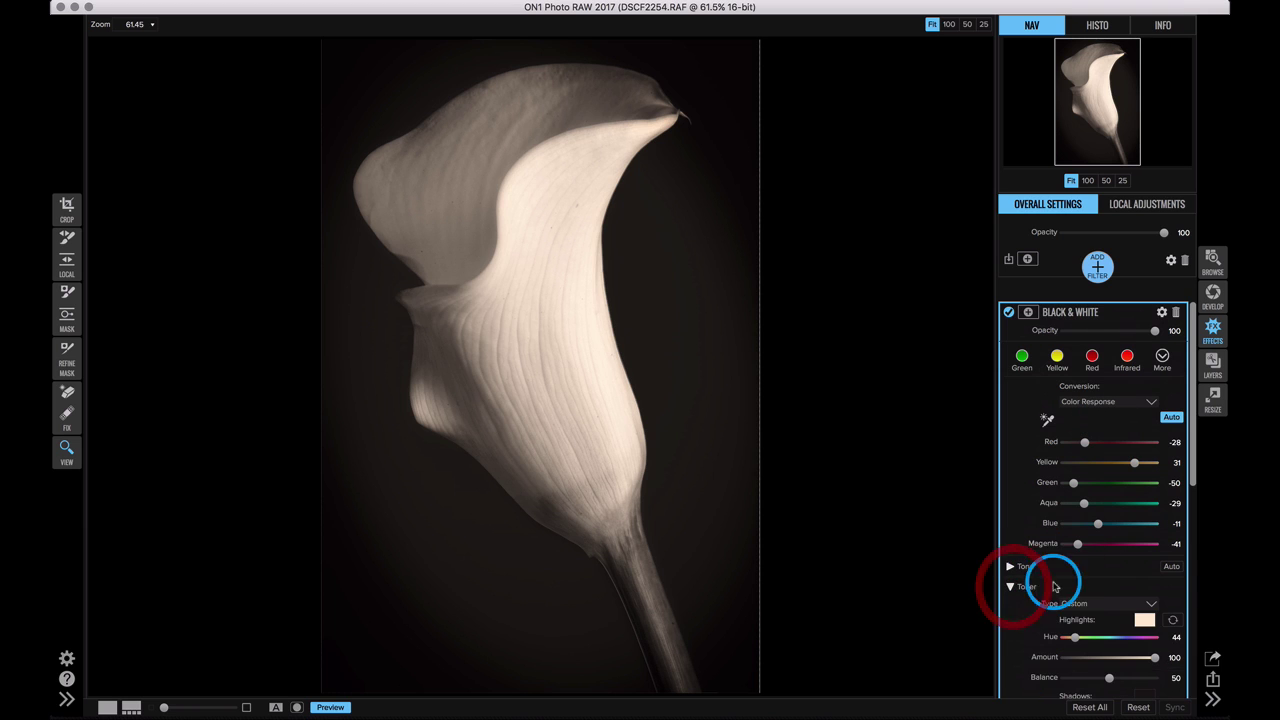
scroll(1060, 586, down, 3)
click(1097, 519)
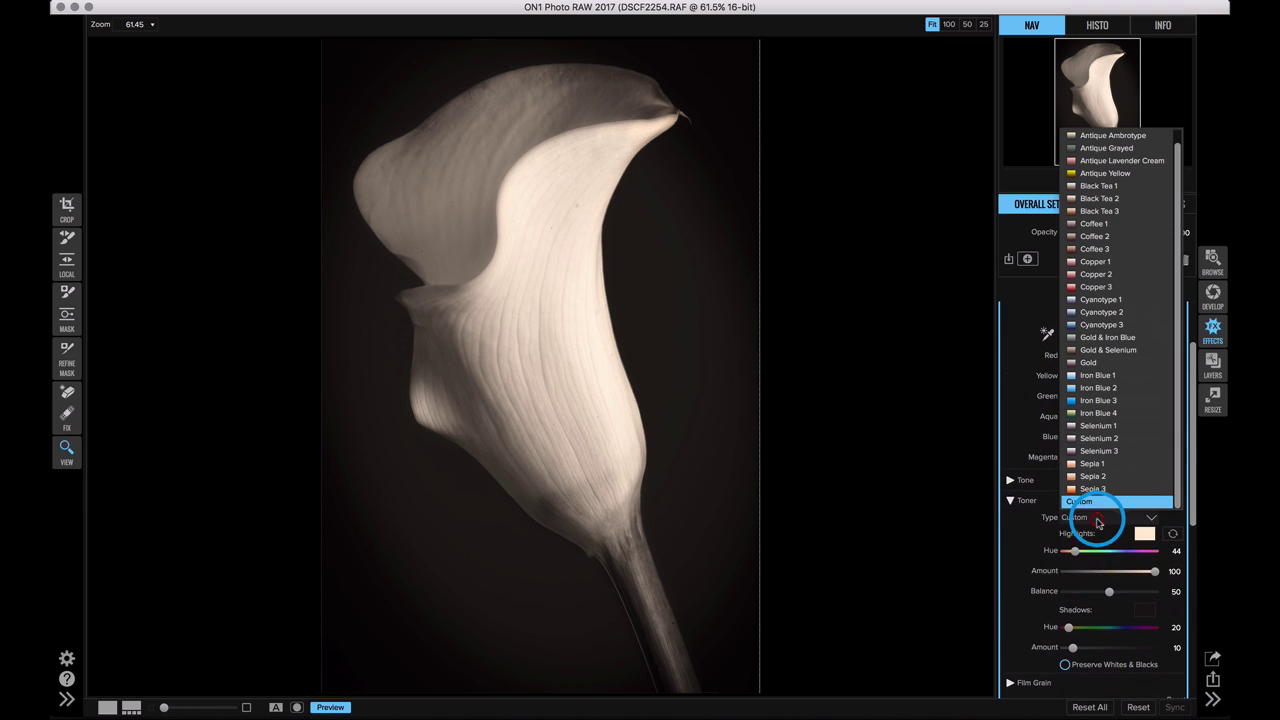
drag(1097, 521, 1104, 215)
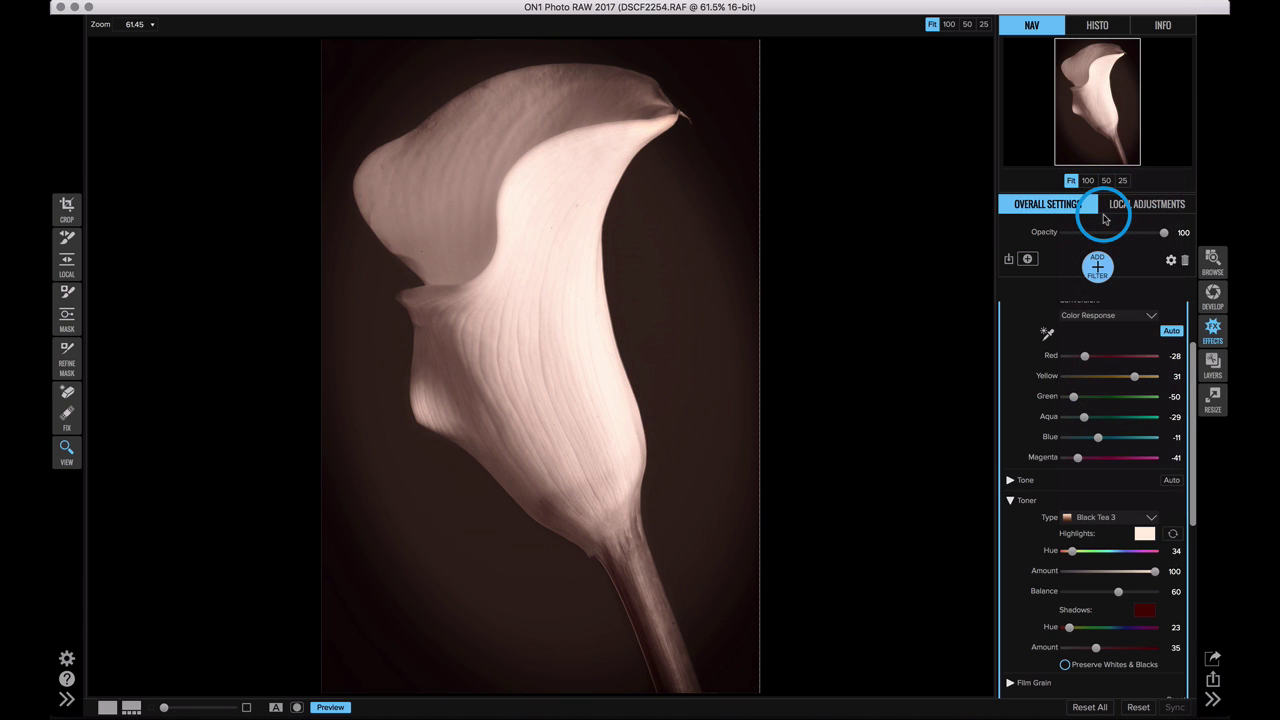